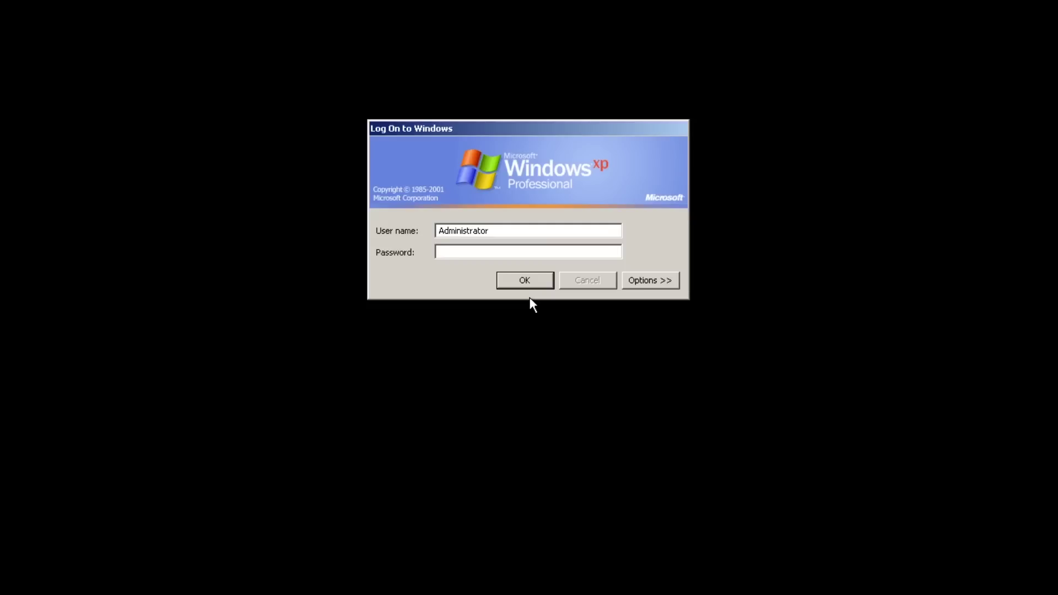
- Log on to Windows as Administrator from the Log On to Windows dialog
{"action": "key", "text": "Return"}
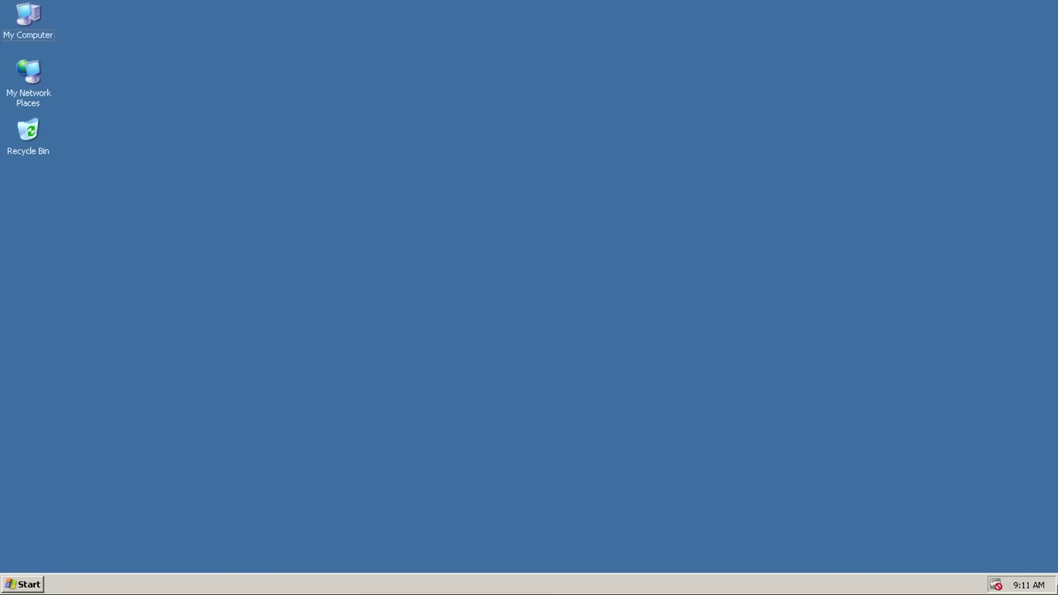
- Browse the classic Start menu's Programs, Accessories, Games, Startup and Settings submenus
{"action": "left_click", "coordinate": [23, 585]}
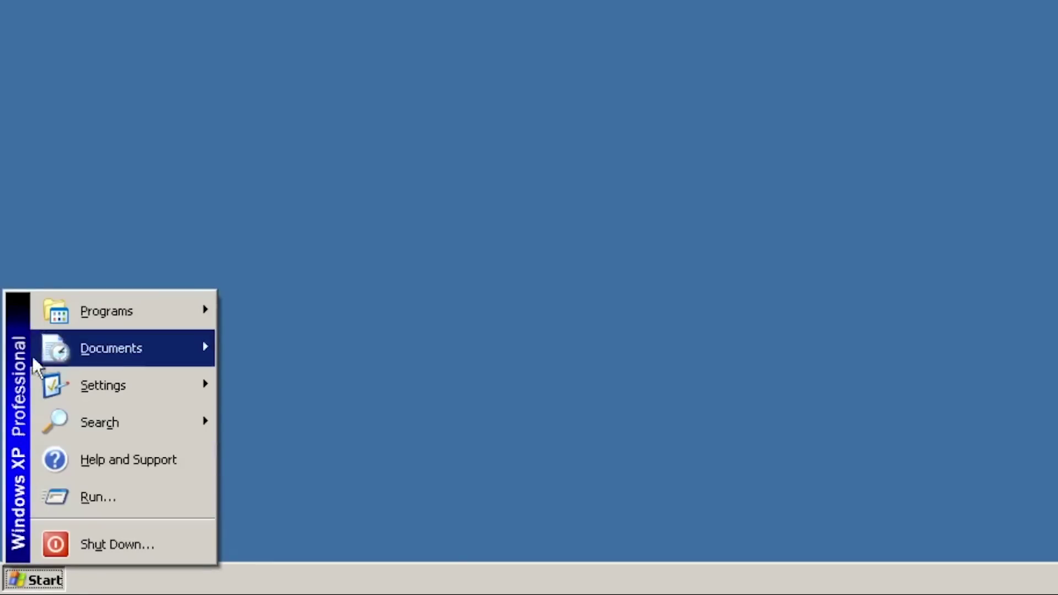
{"action": "mouse_move", "coordinate": [55, 314]}
{"action": "mouse_move", "coordinate": [283, 305]}
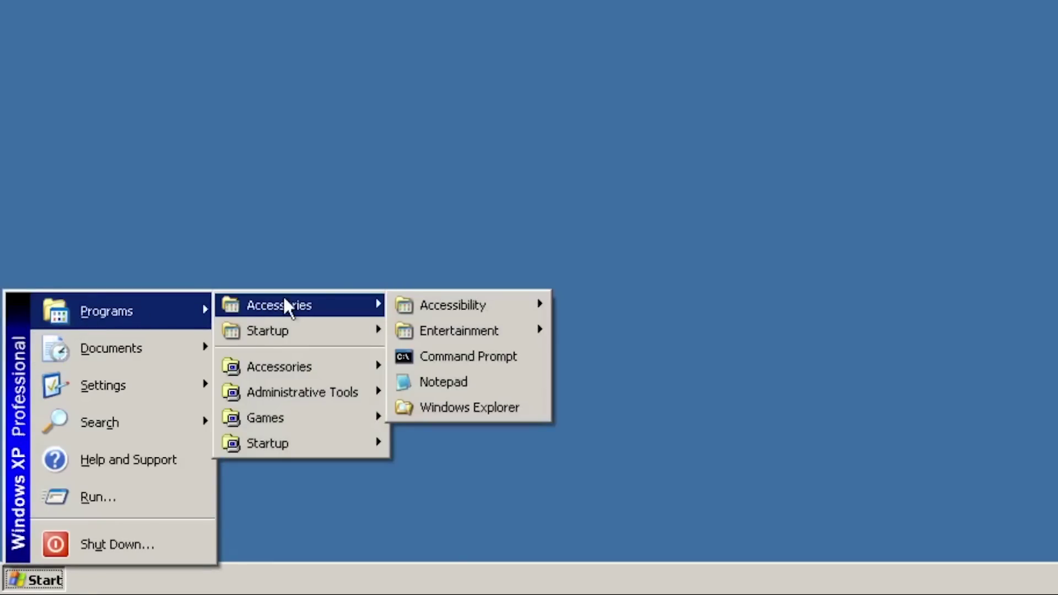
{"action": "mouse_move", "coordinate": [444, 335]}
{"action": "mouse_move", "coordinate": [346, 356]}
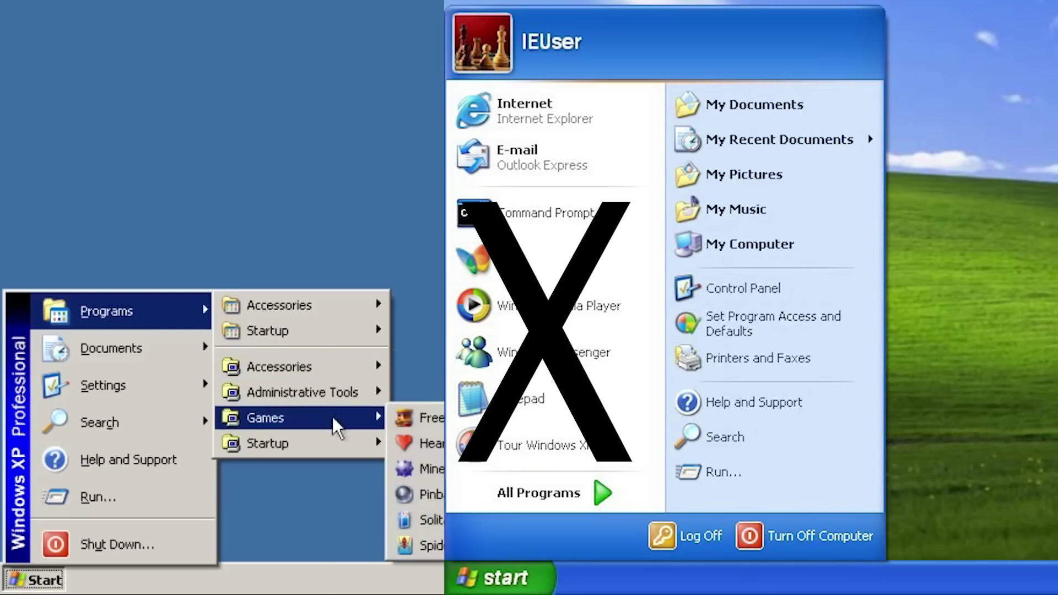
{"action": "mouse_move", "coordinate": [331, 438]}
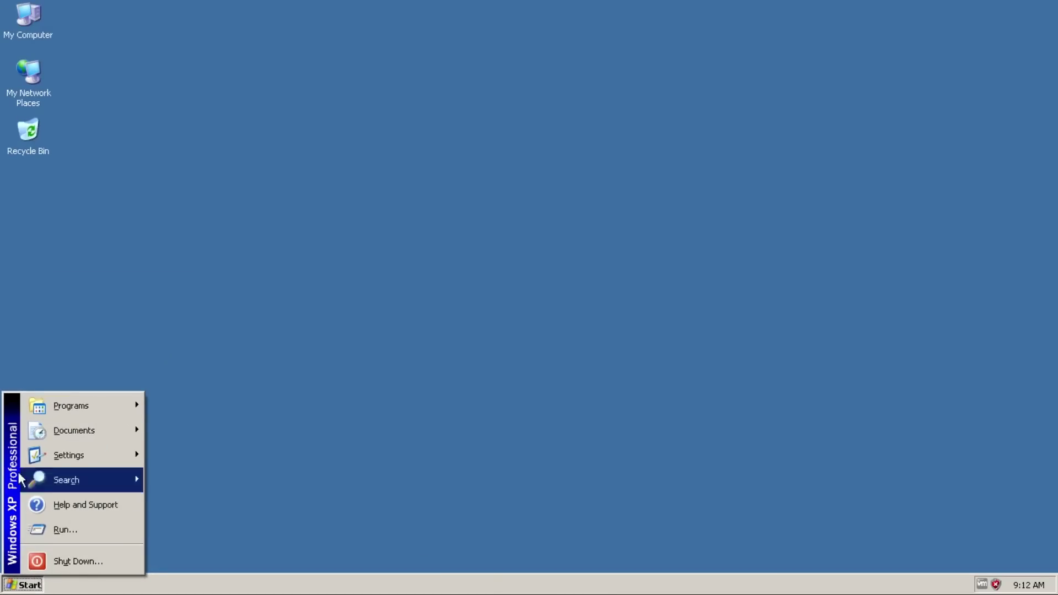
- Open My Computer maximized and enter the (C:) drive
{"action": "mouse_move", "coordinate": [48, 461]}
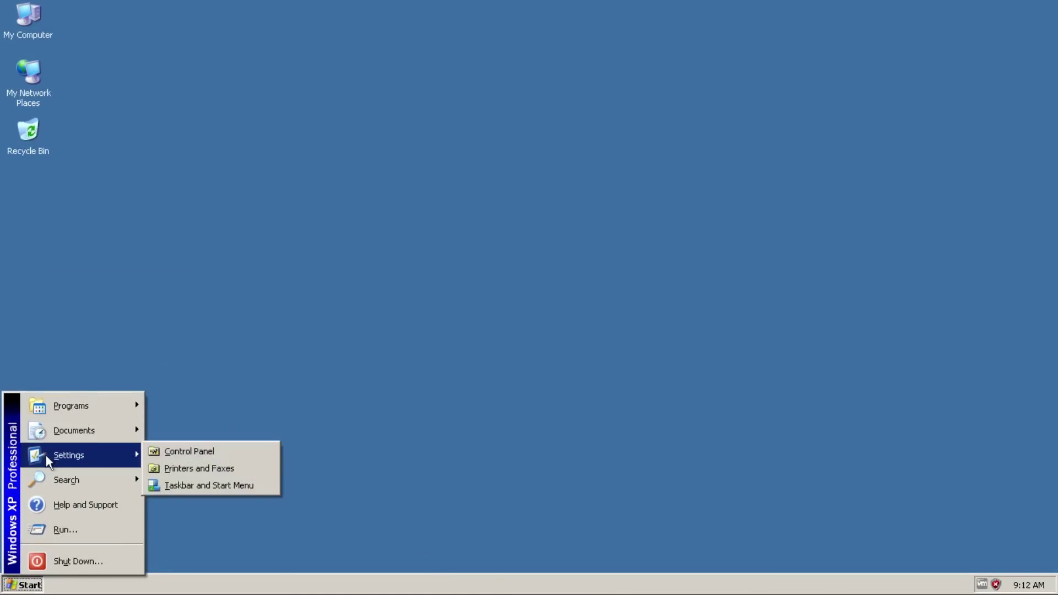
{"action": "left_click", "coordinate": [104, 70]}
{"action": "double_click", "coordinate": [26, 20]}
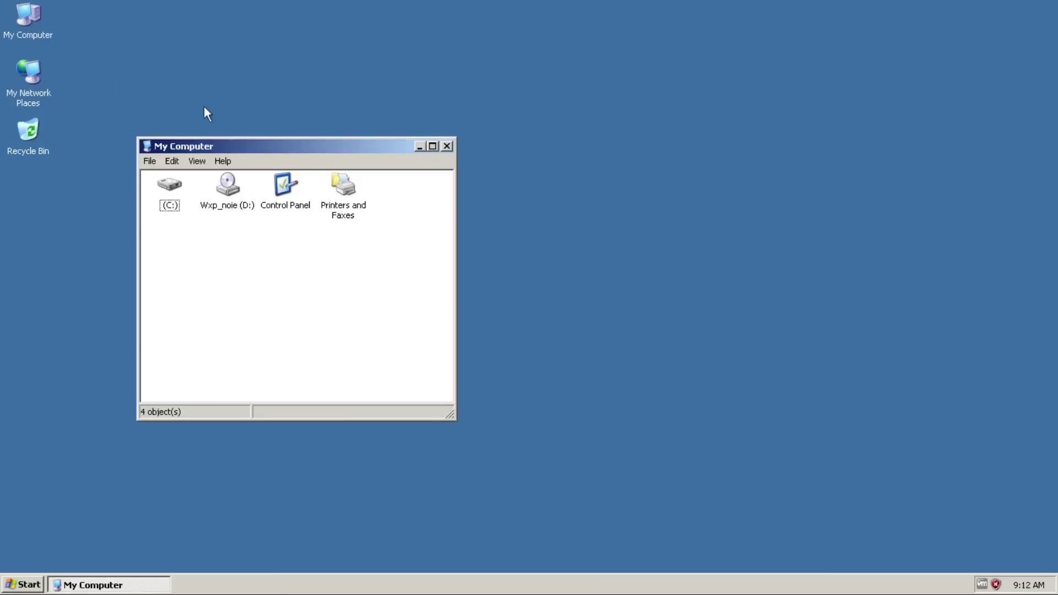
{"action": "double_click", "coordinate": [263, 146]}
{"action": "double_click", "coordinate": [30, 45]}
{"action": "left_click", "coordinate": [77, 55]}
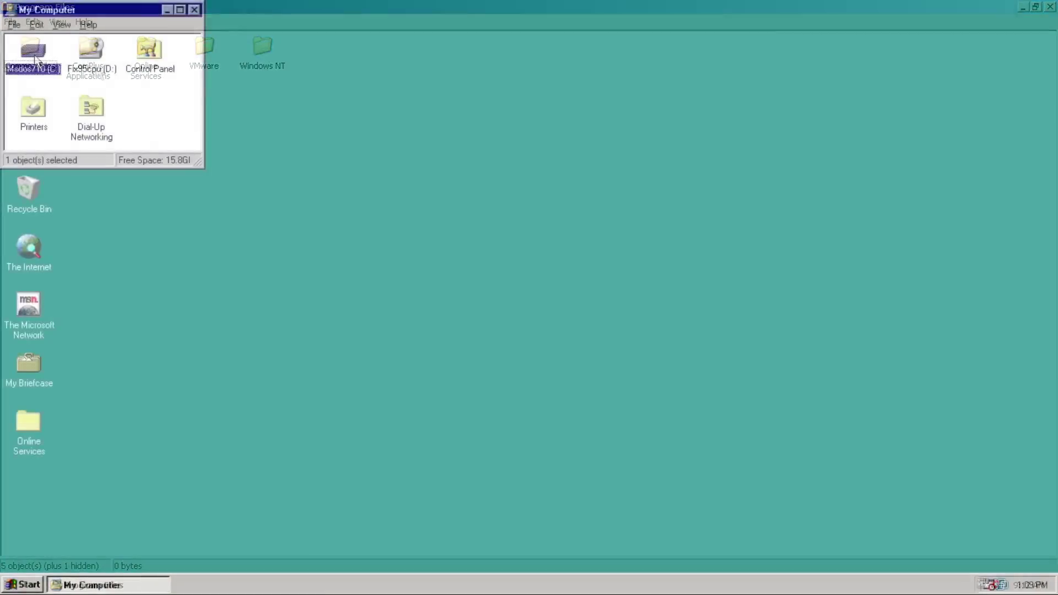
{"action": "double_click", "coordinate": [40, 65]}
- Look inside the Windows folder and its System folder
{"action": "double_click", "coordinate": [101, 178]}
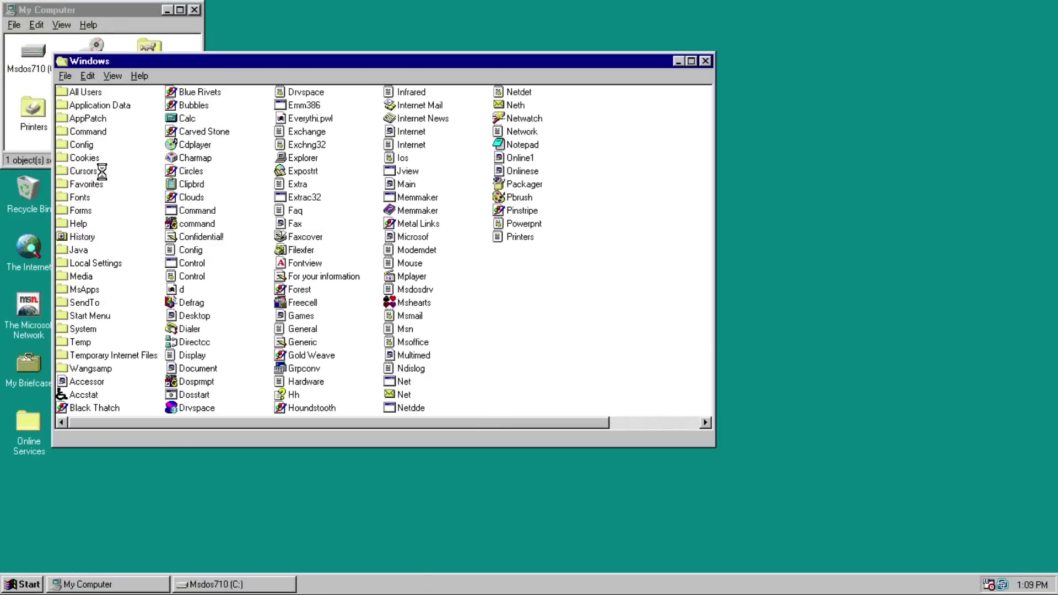
{"action": "mouse_move", "coordinate": [227, 423]}
{"action": "left_mouse_down"}
{"action": "mouse_move", "coordinate": [293, 423]}
{"action": "mouse_move", "coordinate": [227, 423]}
{"action": "left_mouse_up"}
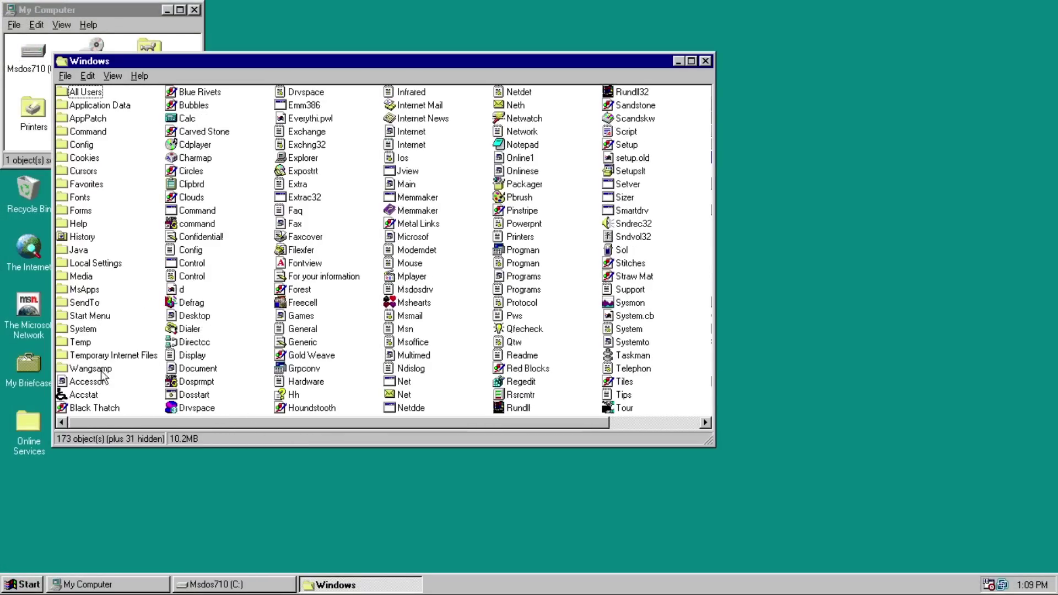
{"action": "double_click", "coordinate": [83, 328]}
{"action": "mouse_move", "coordinate": [289, 455]}
{"action": "left_mouse_down"}
{"action": "mouse_move", "coordinate": [405, 453]}
{"action": "mouse_move", "coordinate": [280, 440]}
{"action": "left_mouse_up"}
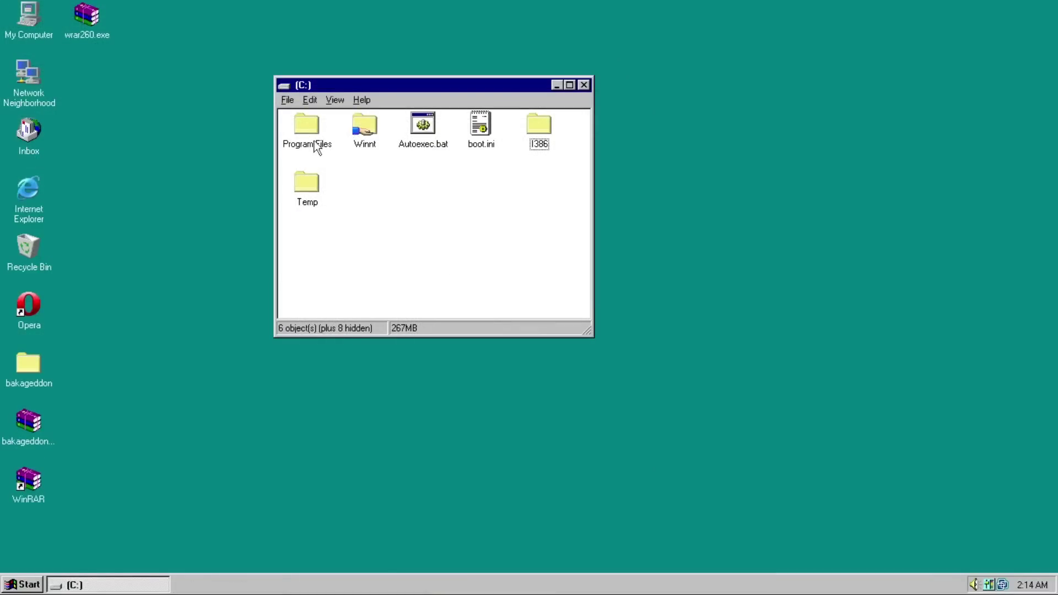
- Browse Program Files, peeking into the Windows NT, Pinball and Plus! folders
{"action": "double_click", "coordinate": [318, 146]}
{"action": "left_click", "coordinate": [494, 201]}
{"action": "double_click", "coordinate": [494, 201]}
{"action": "double_click", "coordinate": [365, 141]}
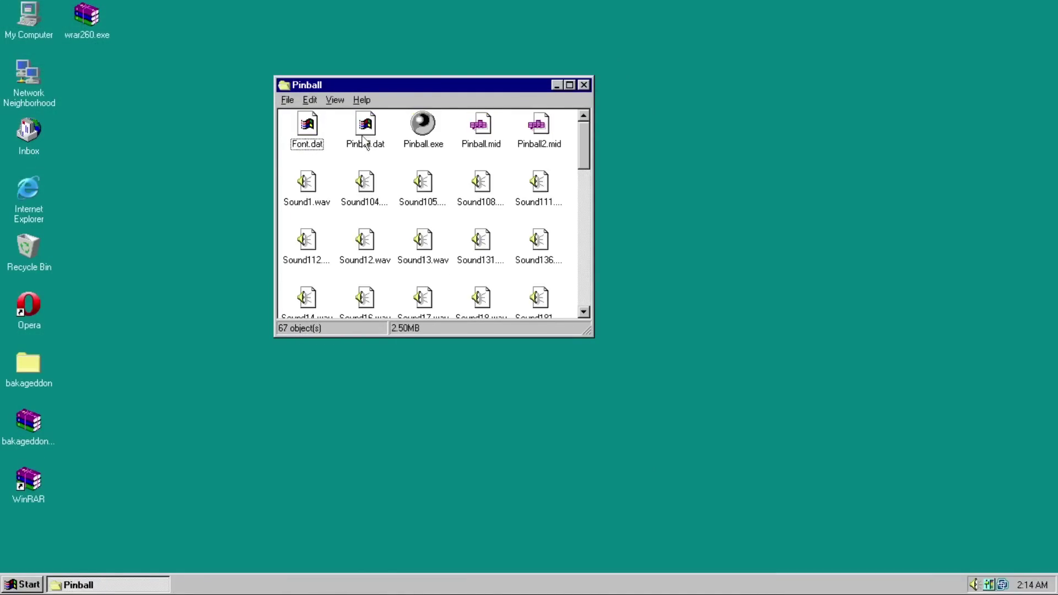
{"action": "key", "text": "BackSpace"}
{"action": "key", "text": "BackSpace"}
{"action": "key", "text": "Down"}
{"action": "key", "text": "Return"}
{"action": "key", "text": "BackSpace"}
- Check Common Files, Microsoft Shared and Winnt, then reach VMware\VMware Tools
{"action": "double_click", "coordinate": [366, 135]}
{"action": "double_click", "coordinate": [312, 146]}
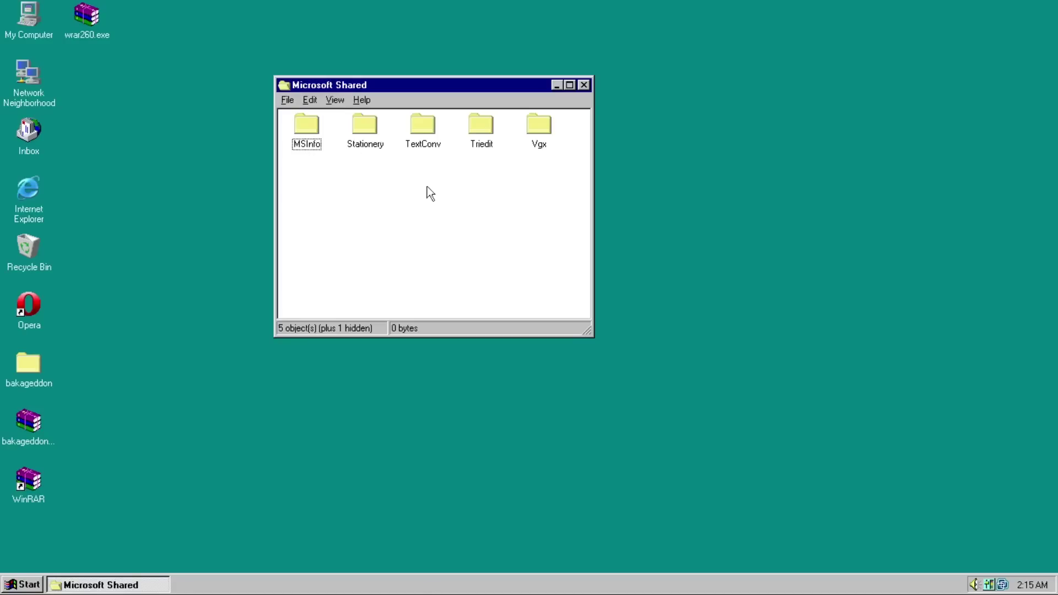
{"action": "key", "text": "BackSpace"}
{"action": "key", "text": "BackSpace"}
{"action": "key", "text": "BackSpace"}
{"action": "double_click", "coordinate": [374, 138]}
{"action": "mouse_move", "coordinate": [583, 145]}
{"action": "left_mouse_down"}
{"action": "mouse_move", "coordinate": [581, 174]}
{"action": "mouse_move", "coordinate": [579, 137]}
{"action": "left_mouse_up"}
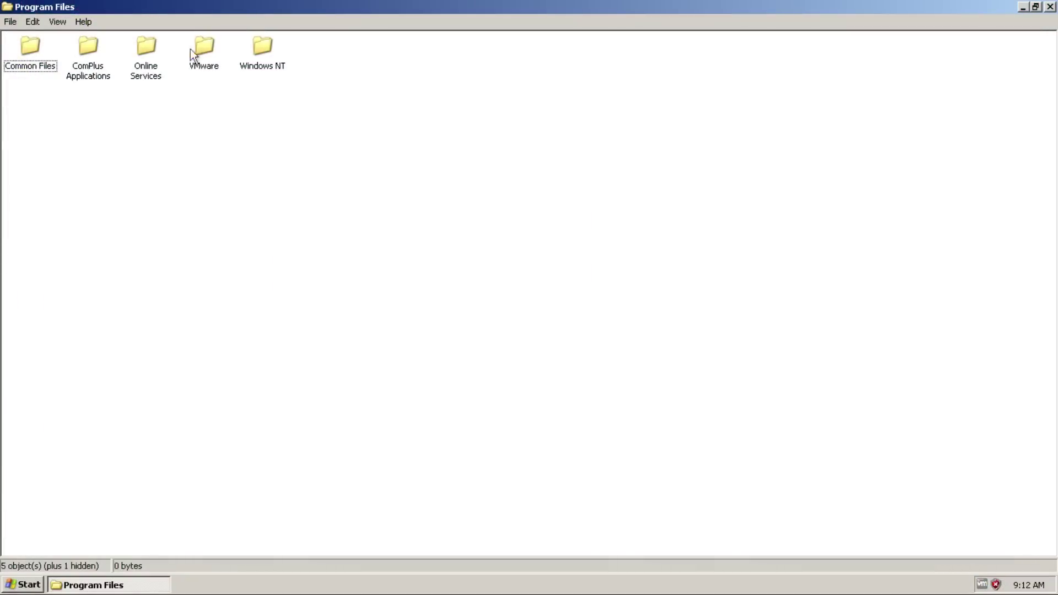
{"action": "double_click", "coordinate": [194, 47]}
{"action": "double_click", "coordinate": [27, 45]}
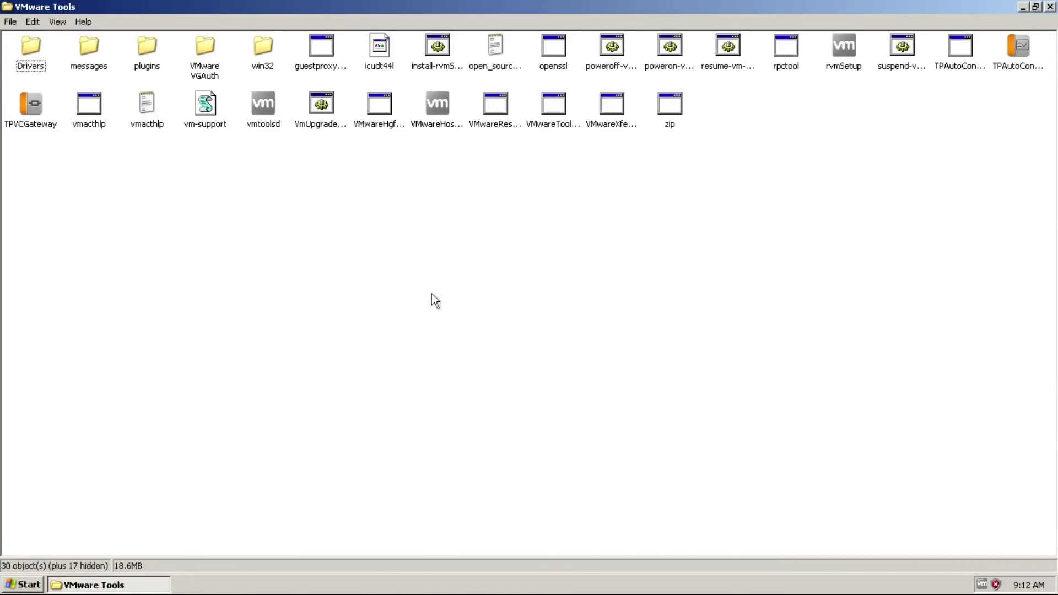
- Go up to My Computer, dismiss the error, and view Control Panel
{"action": "key", "text": "BackSpace"}
{"action": "key", "text": "BackSpace"}
{"action": "key", "text": "BackSpace"}
{"action": "key", "text": "BackSpace"}
{"action": "key", "text": "BackSpace"}
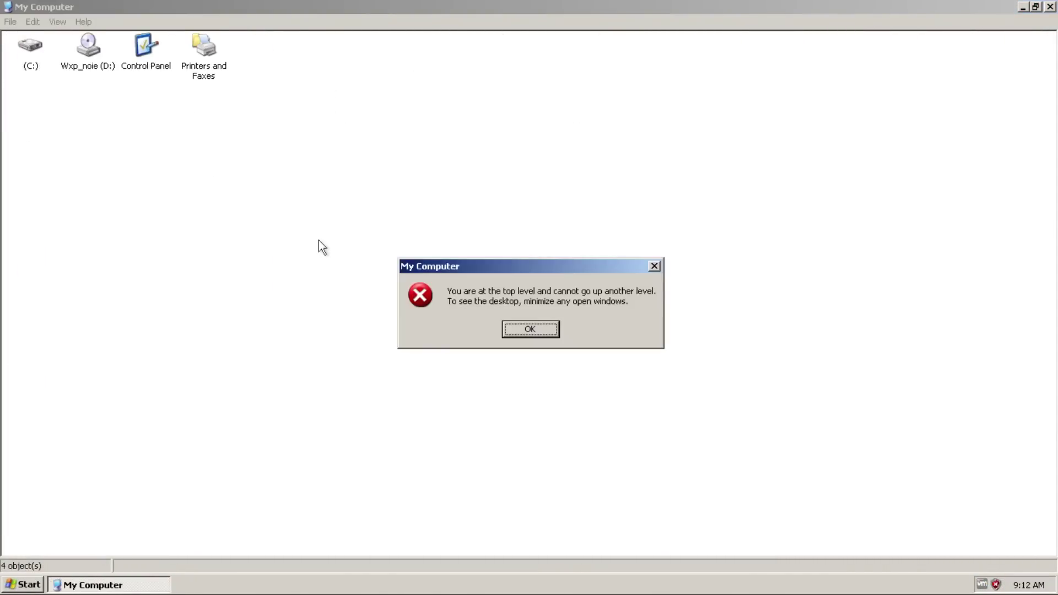
{"action": "key", "text": "Return"}
{"action": "key", "text": "super+e"}
{"action": "key", "text": "Right"}
{"action": "key", "text": "Right"}
{"action": "key", "text": "Return"}
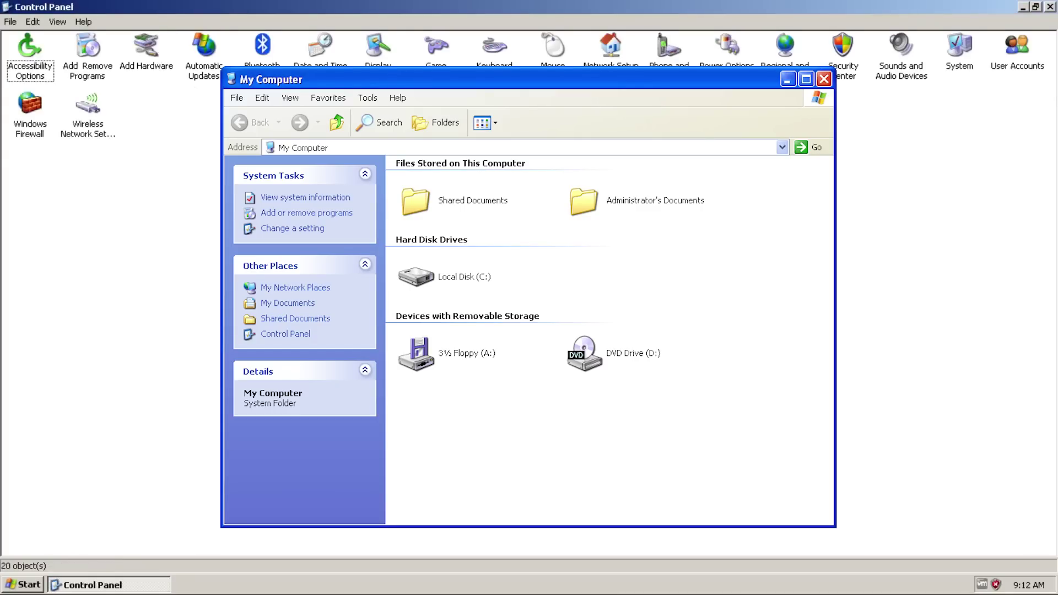
{"action": "key", "text": "BackSpace"}
- Open C:\Windows\system32, restore the window to normal size and close it
{"action": "key", "text": "Left"}
{"action": "key", "text": "Left"}
{"action": "key", "text": "Return"}
{"action": "double_click", "coordinate": [153, 46]}
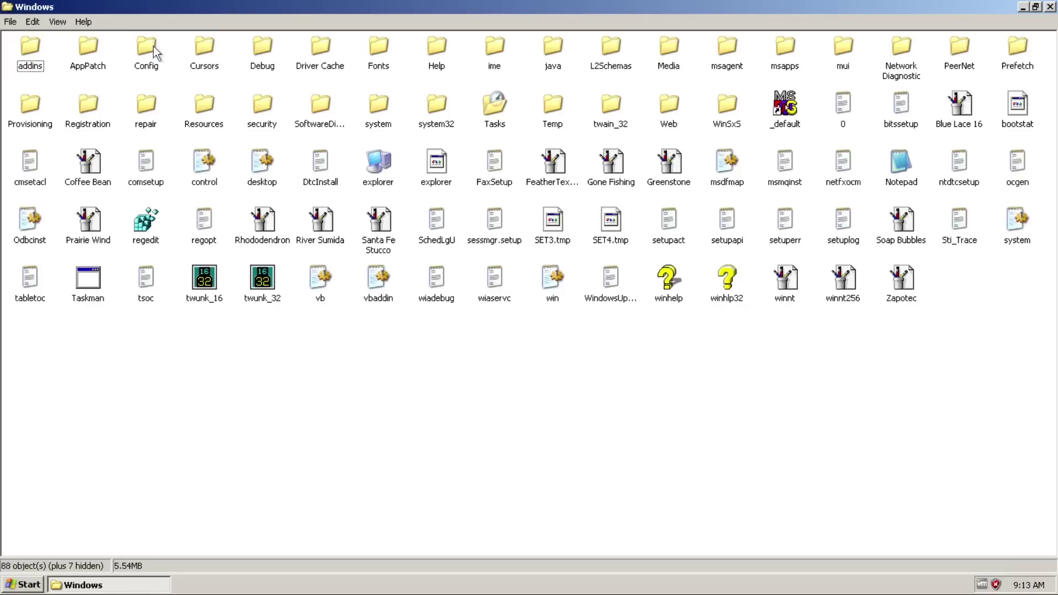
{"action": "double_click", "coordinate": [436, 105]}
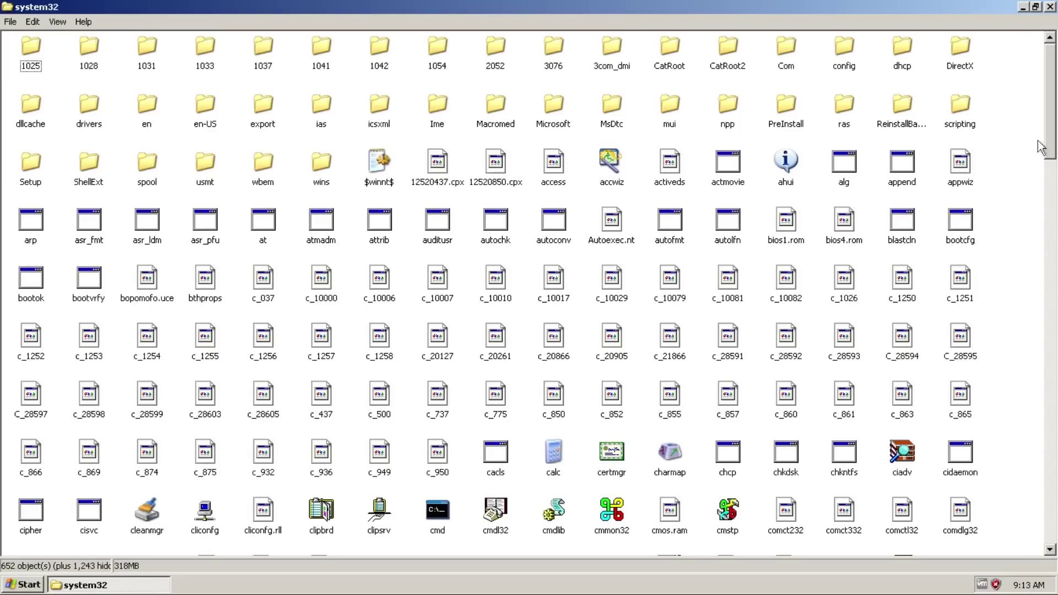
{"action": "mouse_move", "coordinate": [1050, 113]}
{"action": "left_mouse_down"}
{"action": "mouse_move", "coordinate": [1046, 490]}
{"action": "mouse_move", "coordinate": [1047, 100]}
{"action": "left_mouse_up"}
{"action": "double_click", "coordinate": [510, 12]}
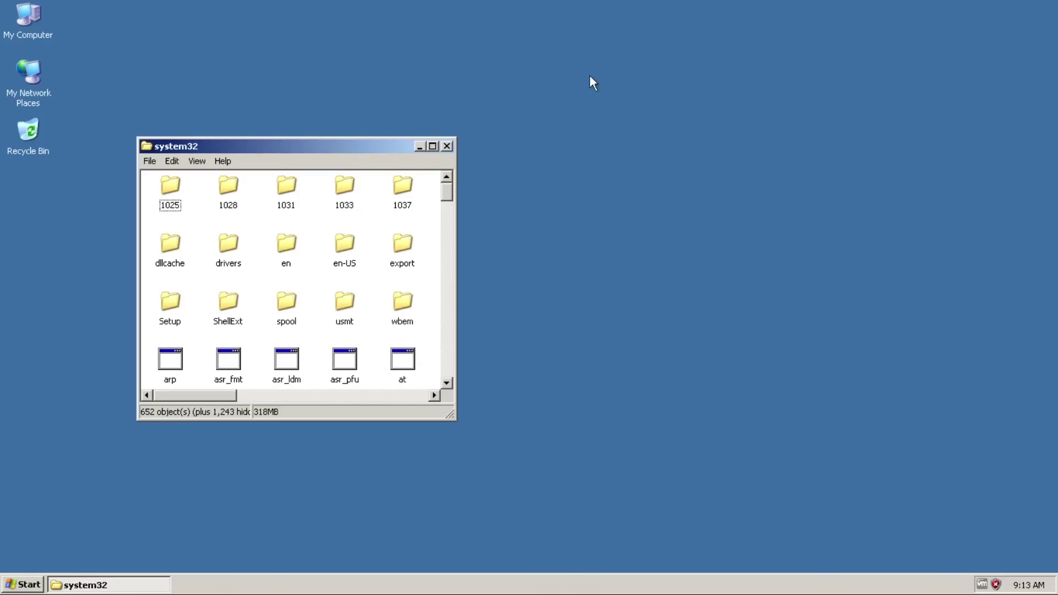
{"action": "left_click", "coordinate": [446, 146]}
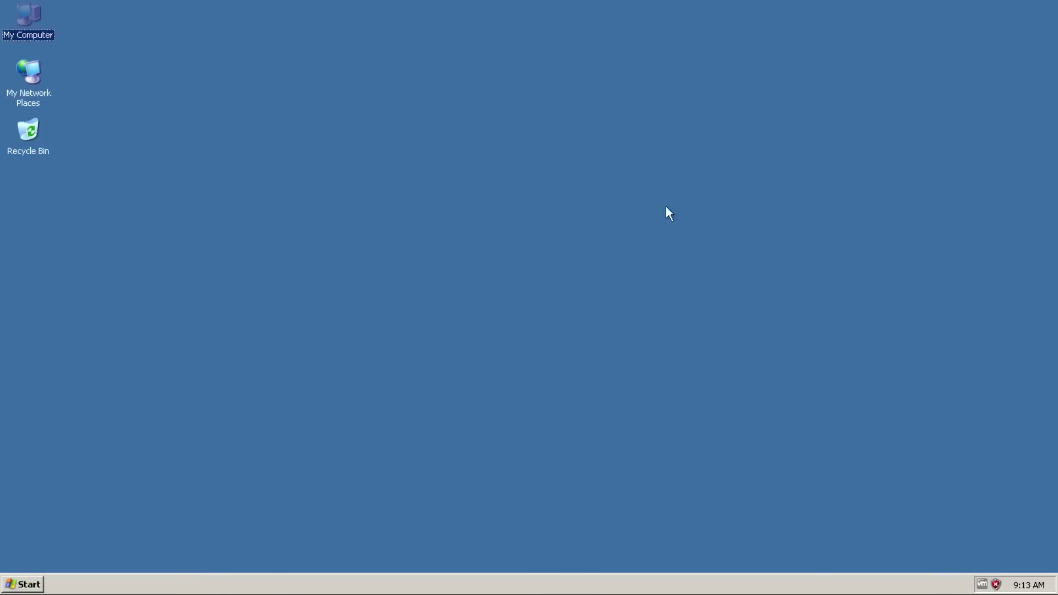
- Open the Win+E Exploring view, check its menus and address list, then open (C:)
{"action": "key", "text": "super+e"}
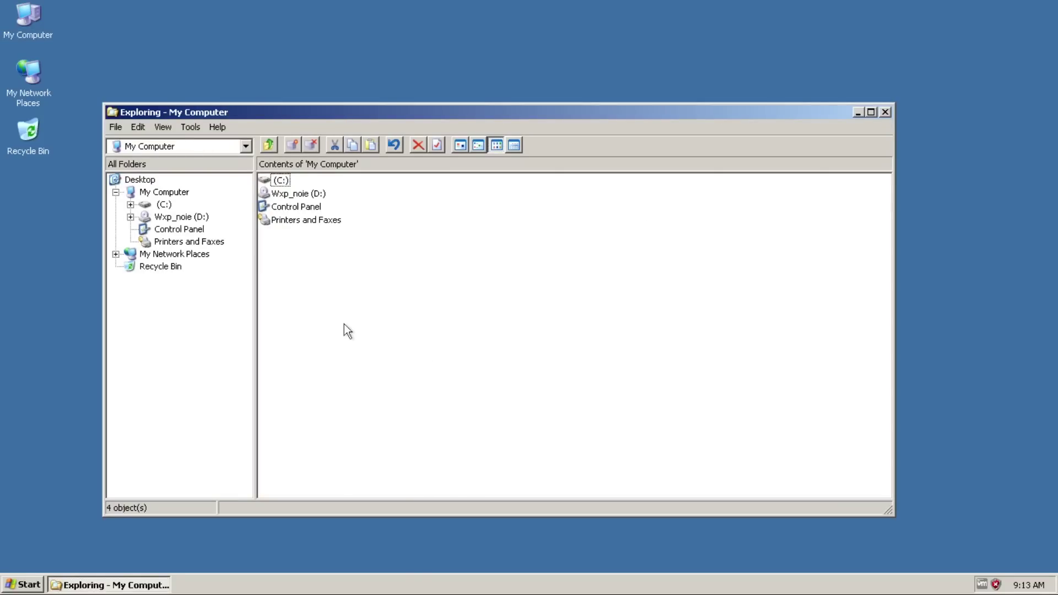
{"action": "left_click", "coordinate": [214, 128]}
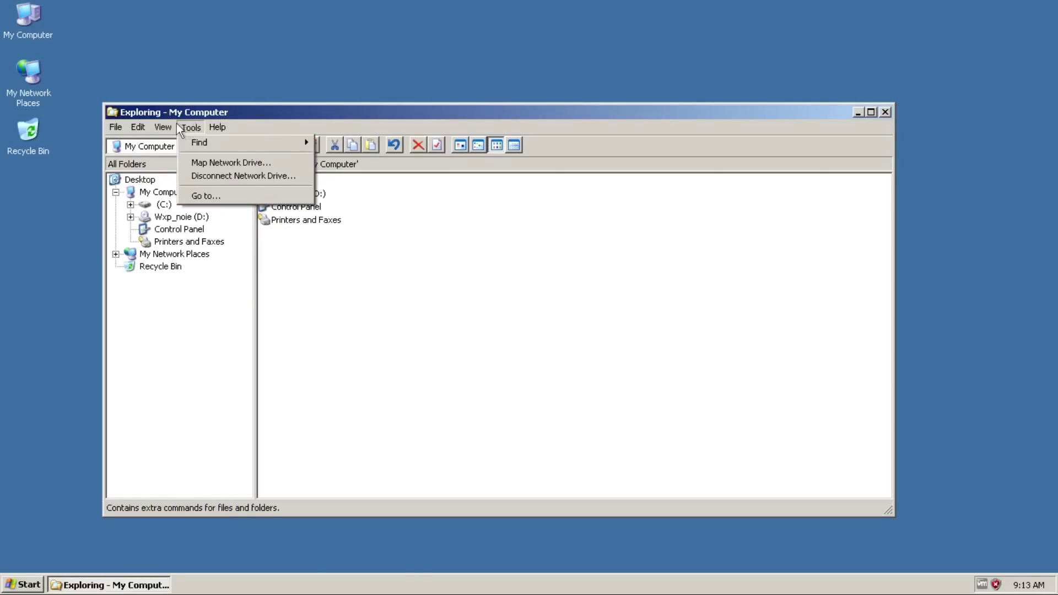
{"action": "left_click", "coordinate": [118, 128]}
{"action": "left_click", "coordinate": [246, 145]}
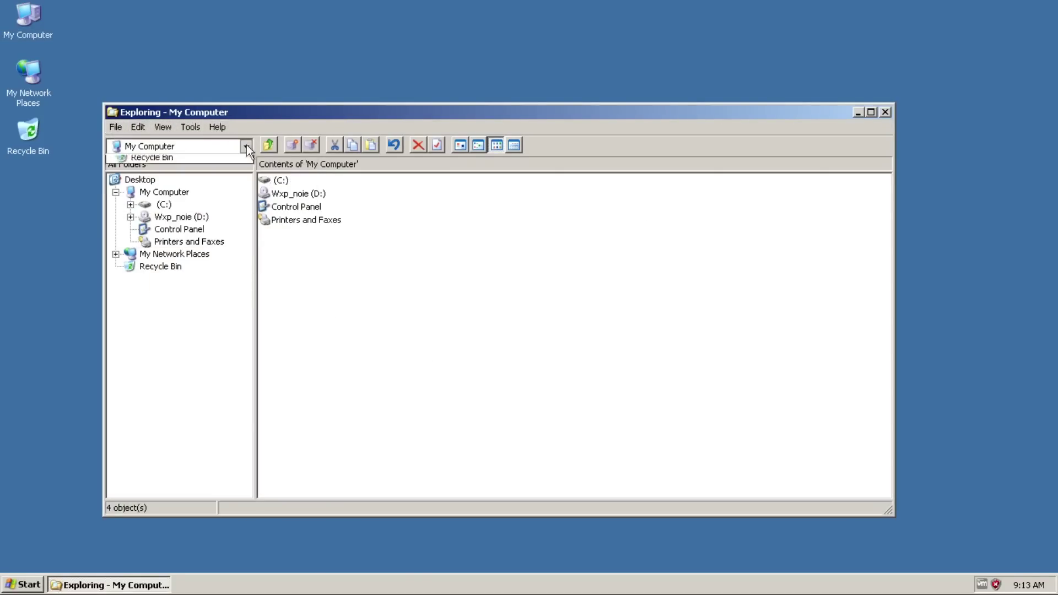
{"action": "left_click", "coordinate": [278, 182]}
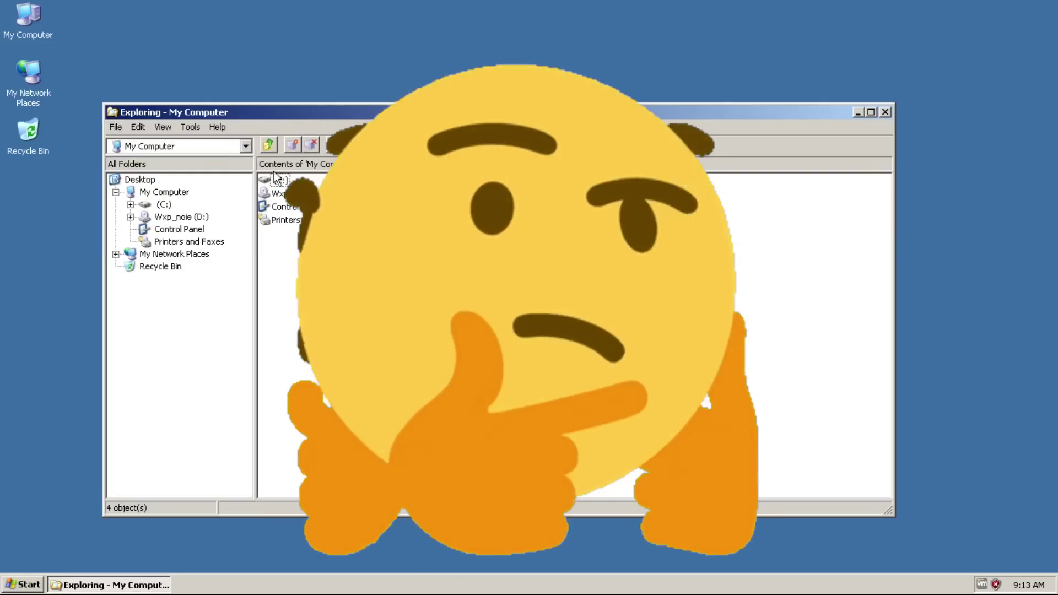
{"action": "double_click", "coordinate": [279, 182]}
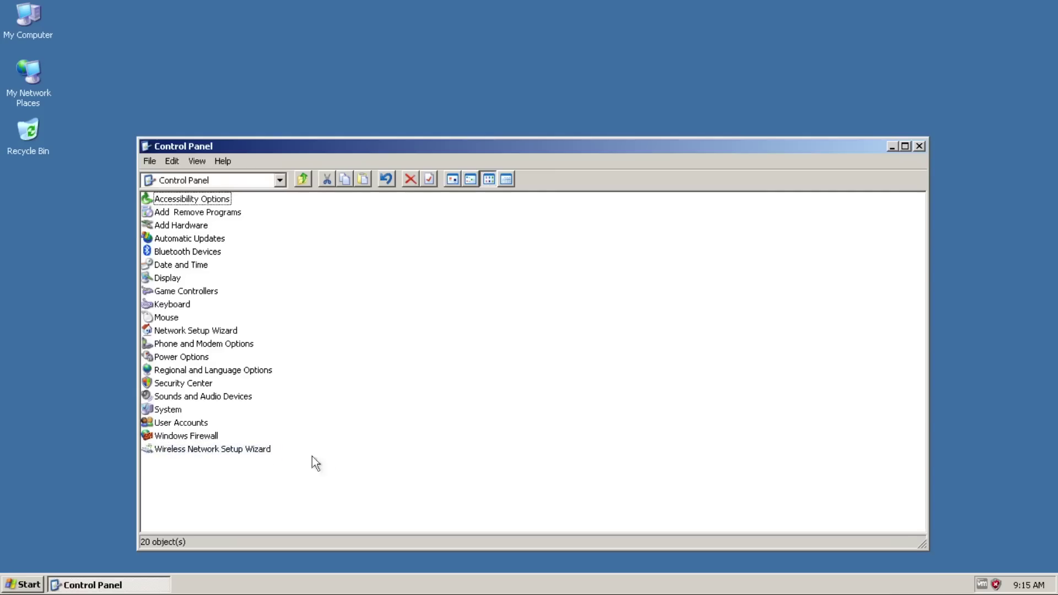
- Switch Control Panel through small icons, list and large icons, and glance at Add/Remove Programs
{"action": "left_click", "coordinate": [470, 179]}
{"action": "left_click", "coordinate": [487, 179]}
{"action": "left_click", "coordinate": [453, 179]}
{"action": "left_click", "coordinate": [453, 179]}
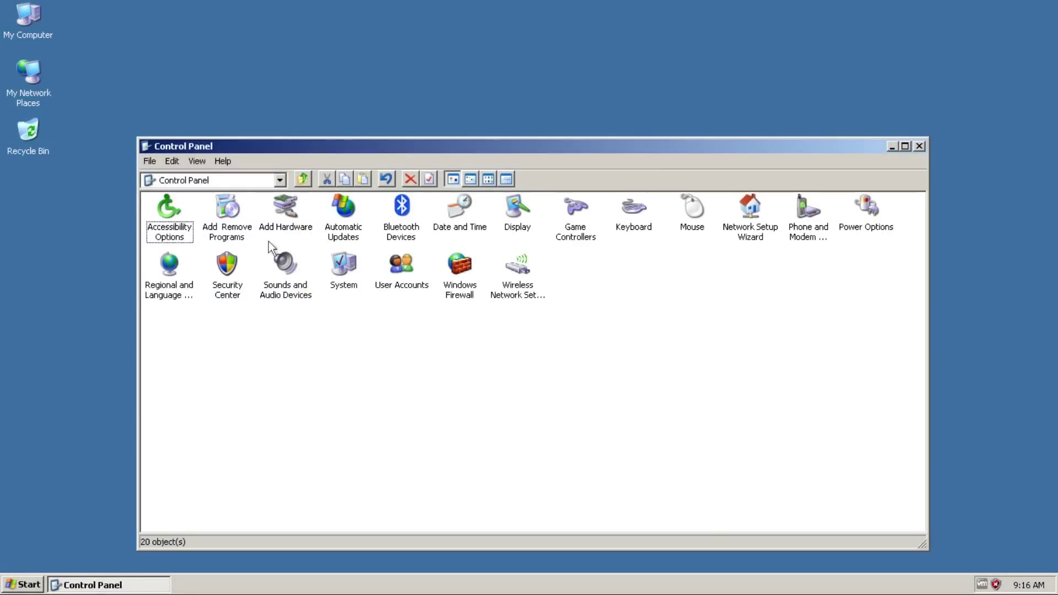
{"action": "double_click", "coordinate": [223, 212]}
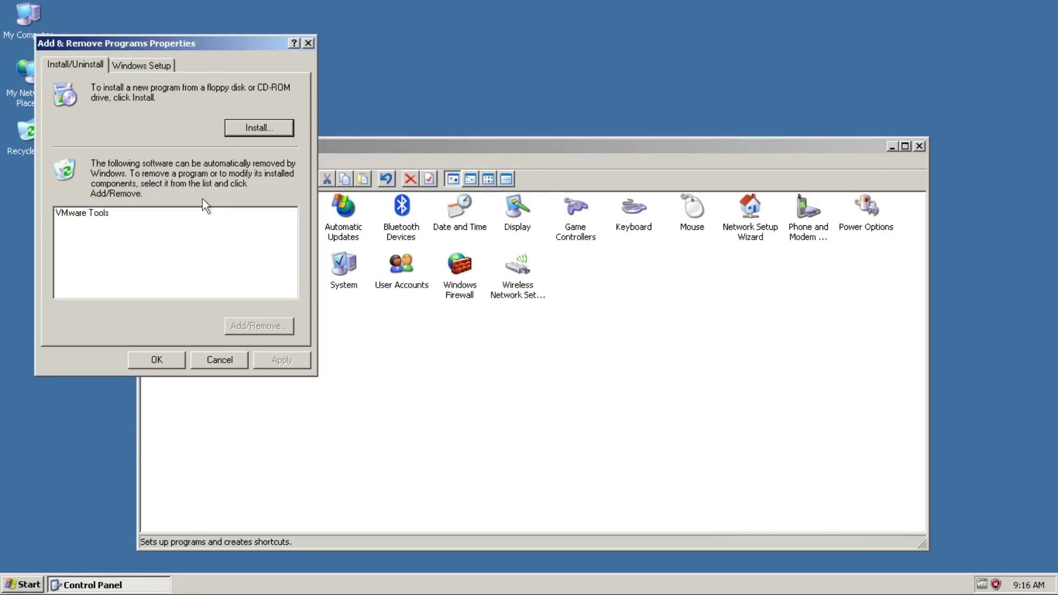
{"action": "left_click", "coordinate": [304, 43]}
- View Date and Time, then test typing 'THI IS A test' in Keyboard settings
{"action": "double_click", "coordinate": [342, 208]}
{"action": "left_click", "coordinate": [387, 76]}
{"action": "double_click", "coordinate": [457, 213]}
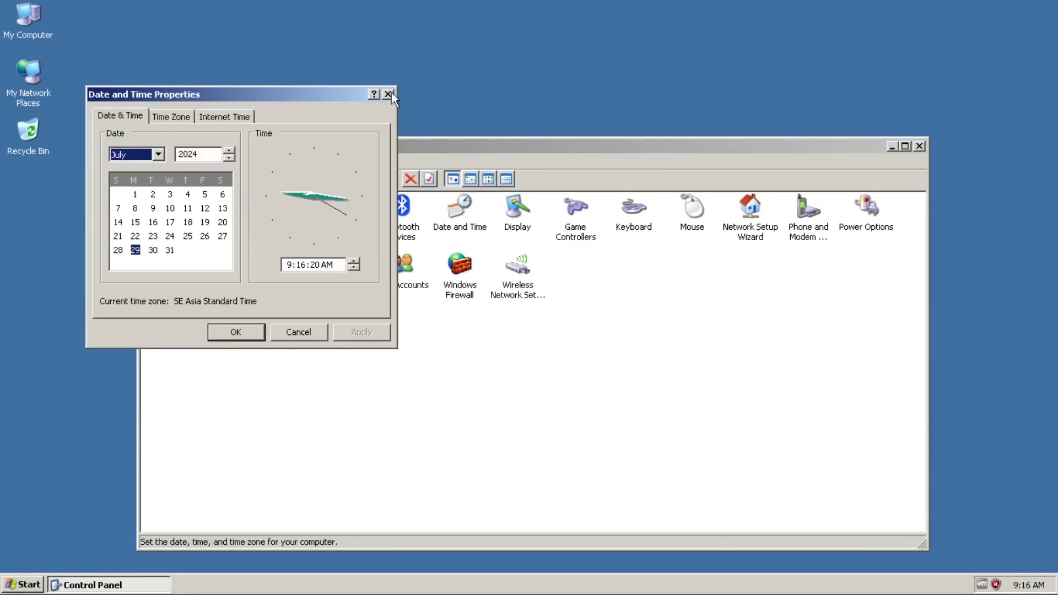
{"action": "left_click", "coordinate": [389, 94]}
{"action": "double_click", "coordinate": [633, 208]}
{"action": "left_click", "coordinate": [330, 306]}
{"action": "type", "text": "THI IS A test"}
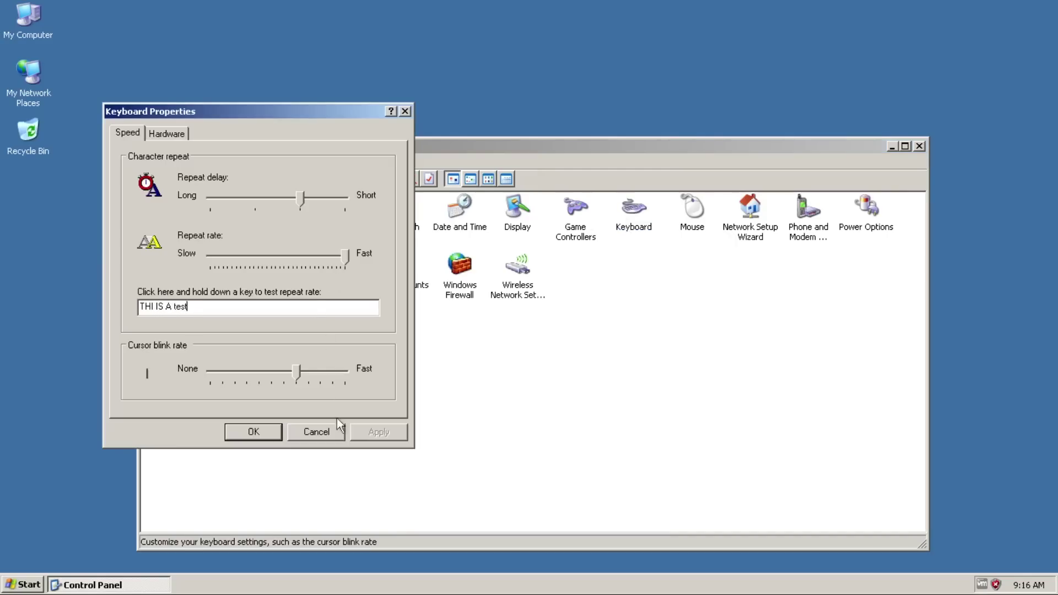
{"action": "left_click", "coordinate": [316, 431]}
- Open and close the Mouse, Power Options and Sounds and Audio Devices applets
{"action": "double_click", "coordinate": [691, 208]}
{"action": "left_click", "coordinate": [434, 146]}
{"action": "double_click", "coordinate": [866, 209]}
{"action": "left_click", "coordinate": [240, 343]}
{"action": "double_click", "coordinate": [285, 265]}
{"action": "key", "text": "Escape"}
- In User Accounts, view Administrator's advanced options, then add a user with user name and full name
{"action": "double_click", "coordinate": [401, 265]}
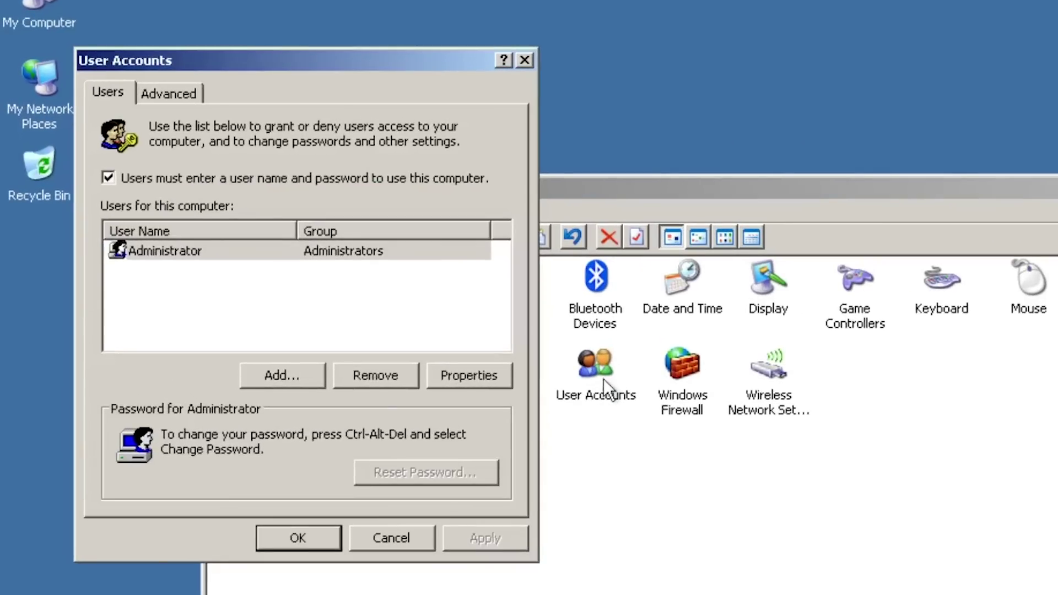
{"action": "left_click", "coordinate": [164, 250]}
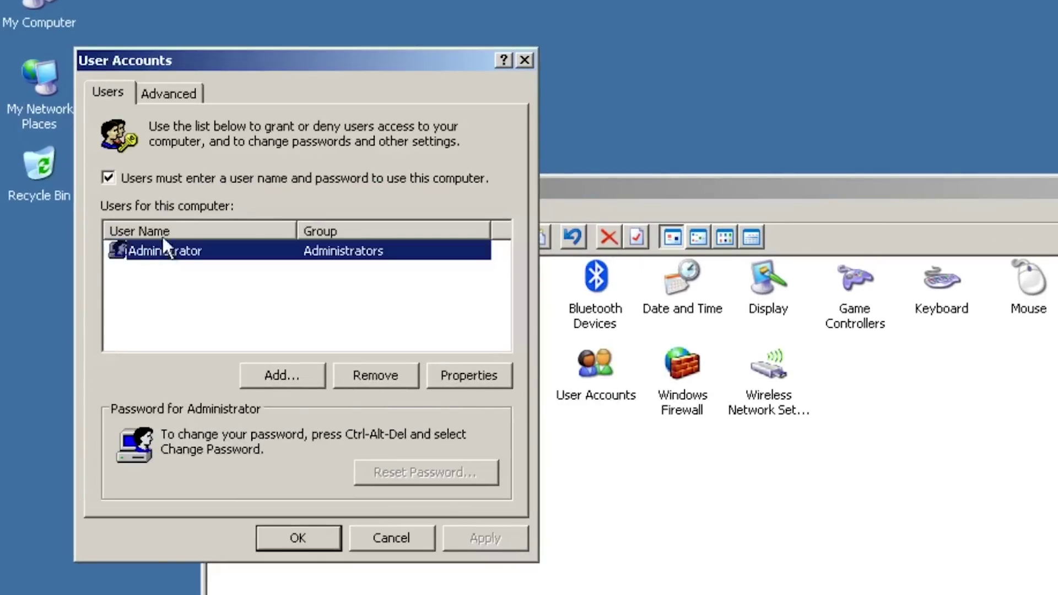
{"action": "left_click", "coordinate": [158, 94]}
{"action": "left_click", "coordinate": [124, 94]}
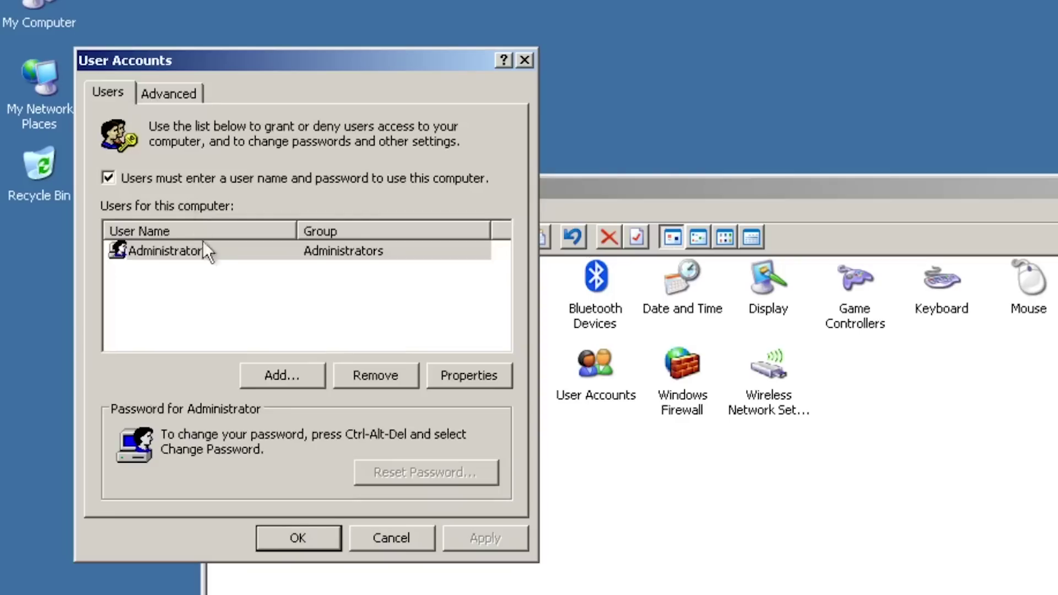
{"action": "left_click", "coordinate": [271, 374]}
{"action": "type", "text": "Ewin"}
{"action": "key", "text": "Tab"}
{"action": "type", "text": "Ewin"}
{"action": "key", "text": "Tab"}
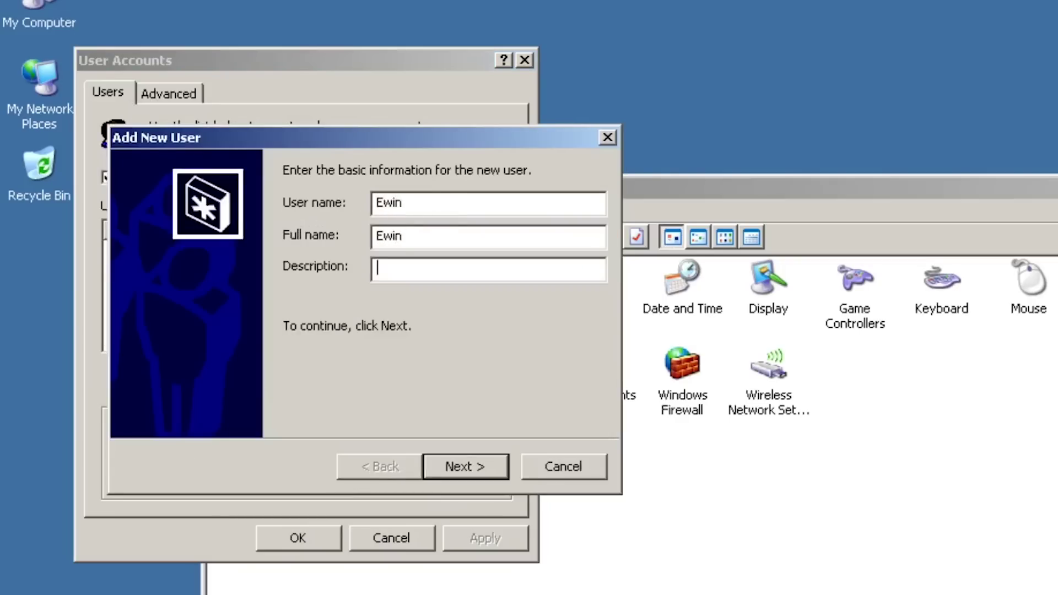
{"action": "key", "text": "Return"}
{"action": "key", "text": "Return"}
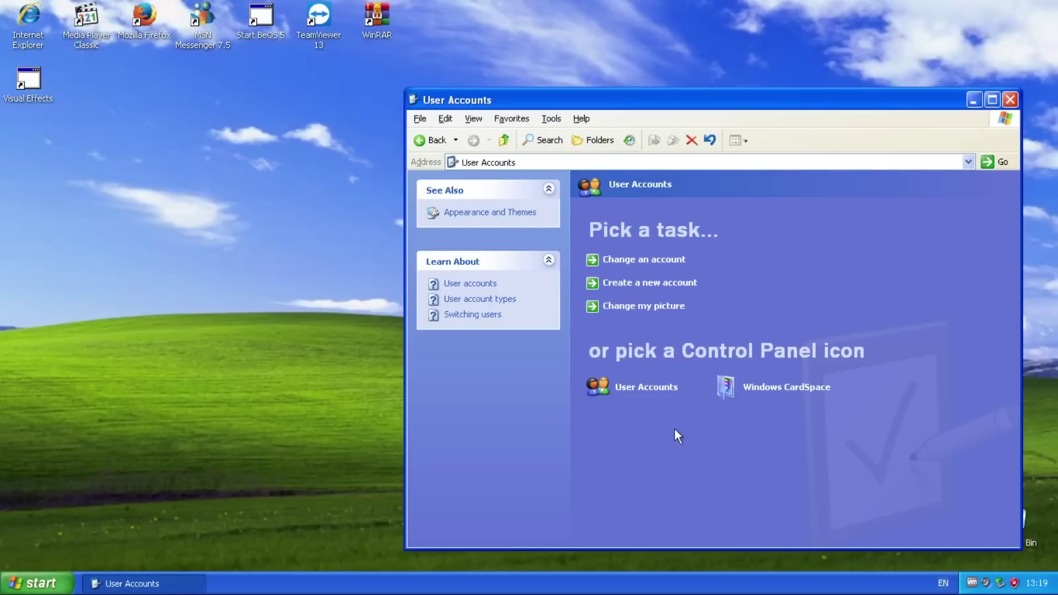
- Open the administrator account's change page in User Accounts, select its text, then clear the selection
{"action": "left_click", "coordinate": [648, 393]}
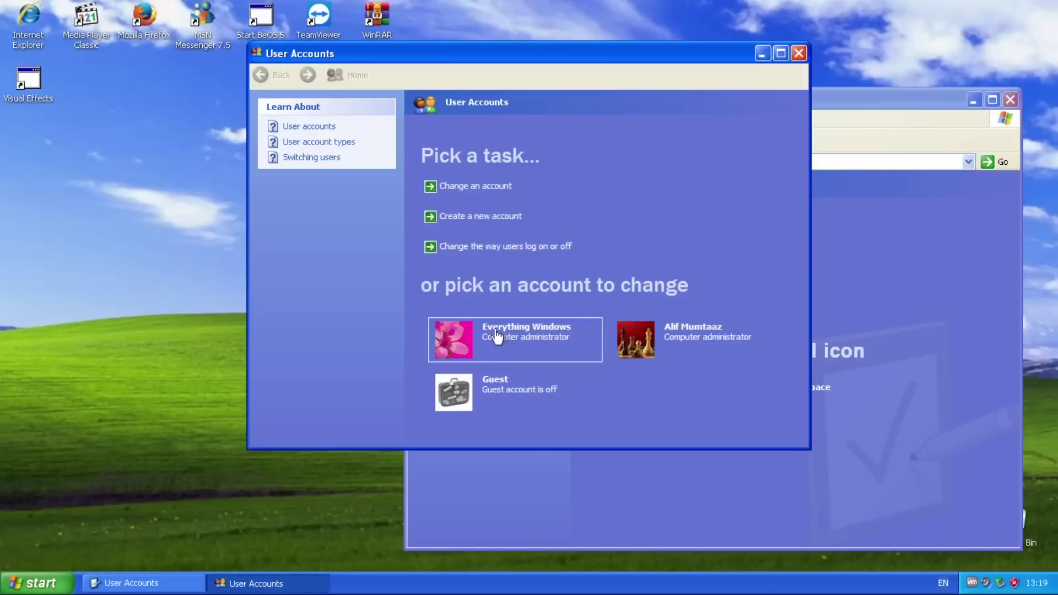
{"action": "left_click", "coordinate": [492, 333]}
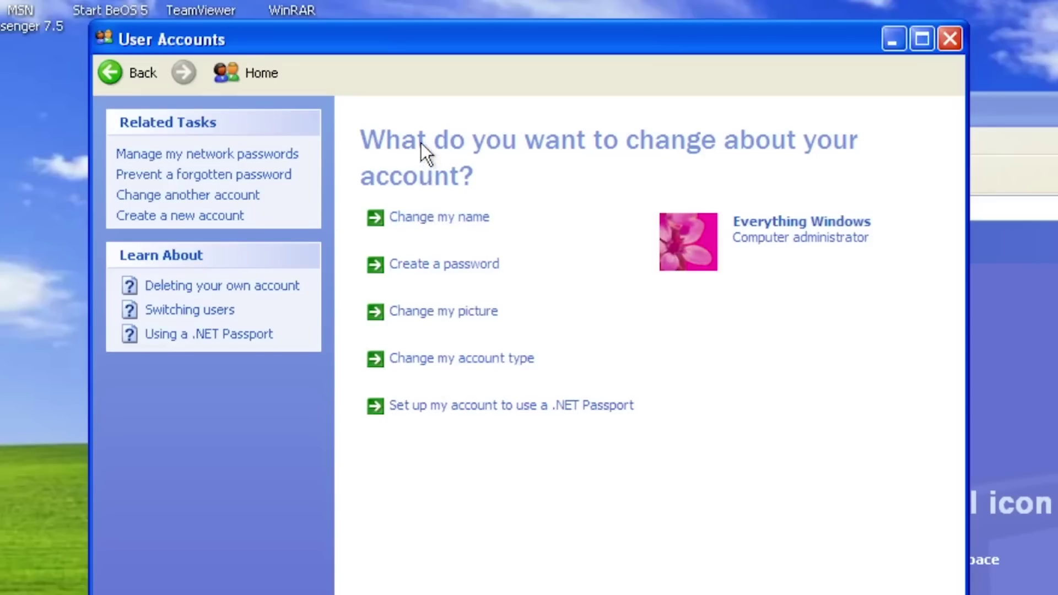
{"action": "double_click", "coordinate": [425, 141]}
{"action": "left_click_drag", "start_coordinate": [626, 141], "coordinate": [822, 292]}
{"action": "left_click", "coordinate": [697, 495]}
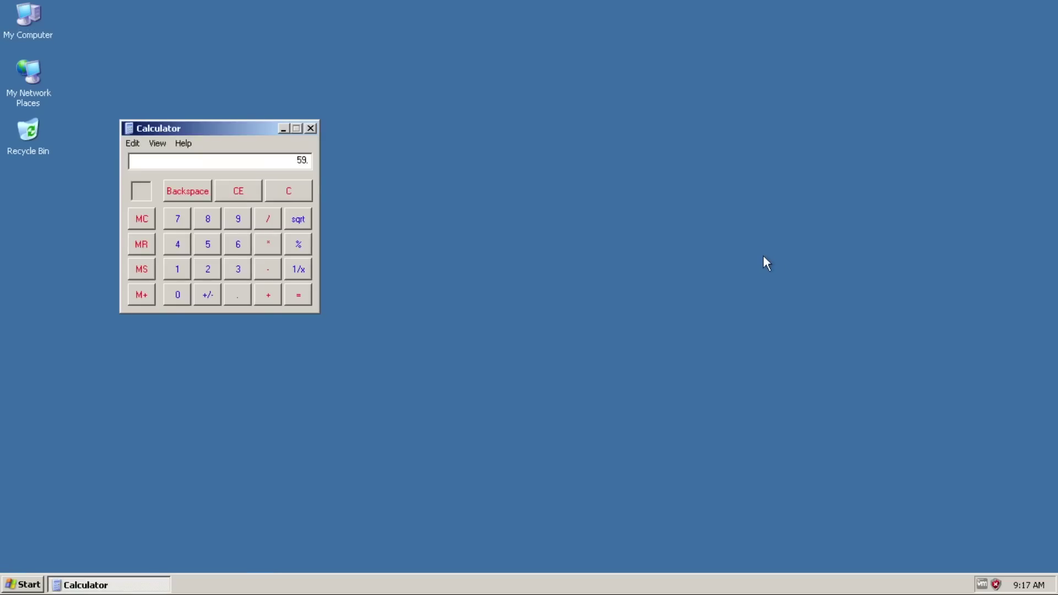
- Calculate 1439/3-18 in Calculator and type sample sentences in Notepad and WordPad
{"action": "type", "text": "1439/3=-18="}
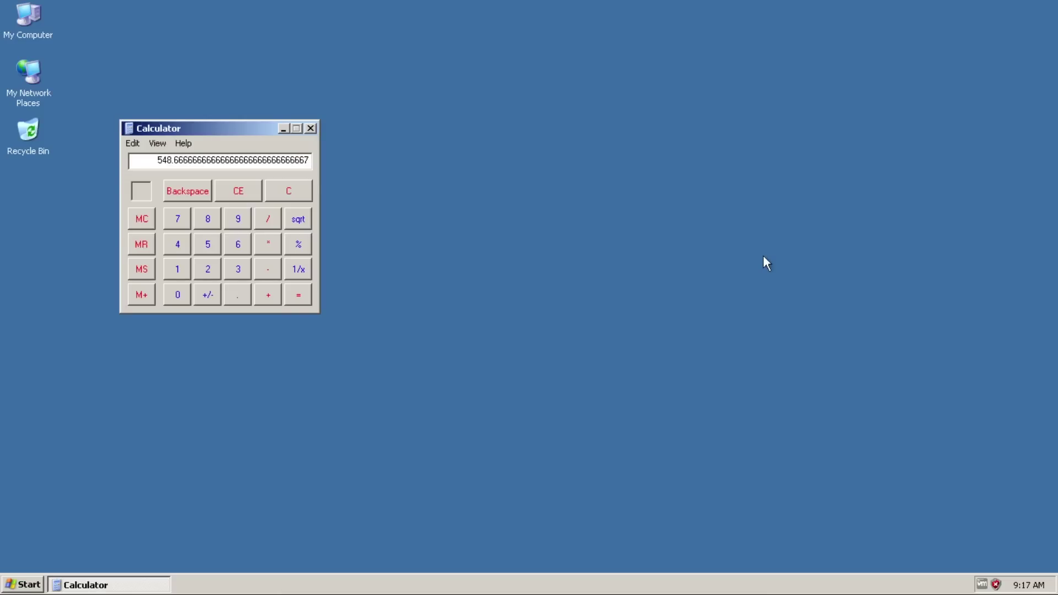
{"action": "key", "text": "Escape"}
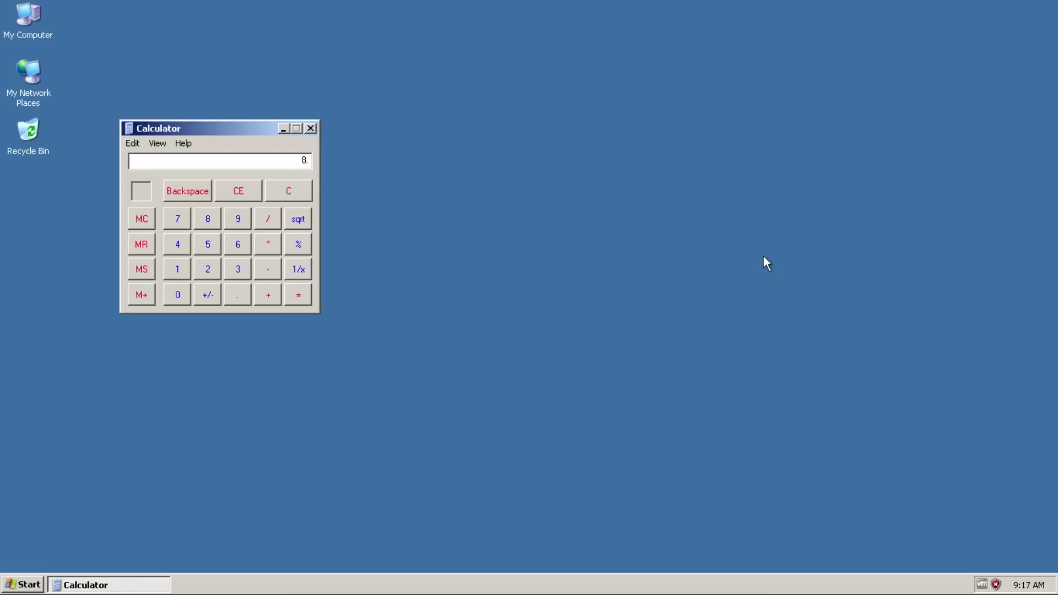
{"action": "type", "text": "This is me writing in Notepad. Be sure to join Everything Windows Discord Server or should I say Ewin Co"}
{"action": "type", "text": "And here I am writing in WordP"}
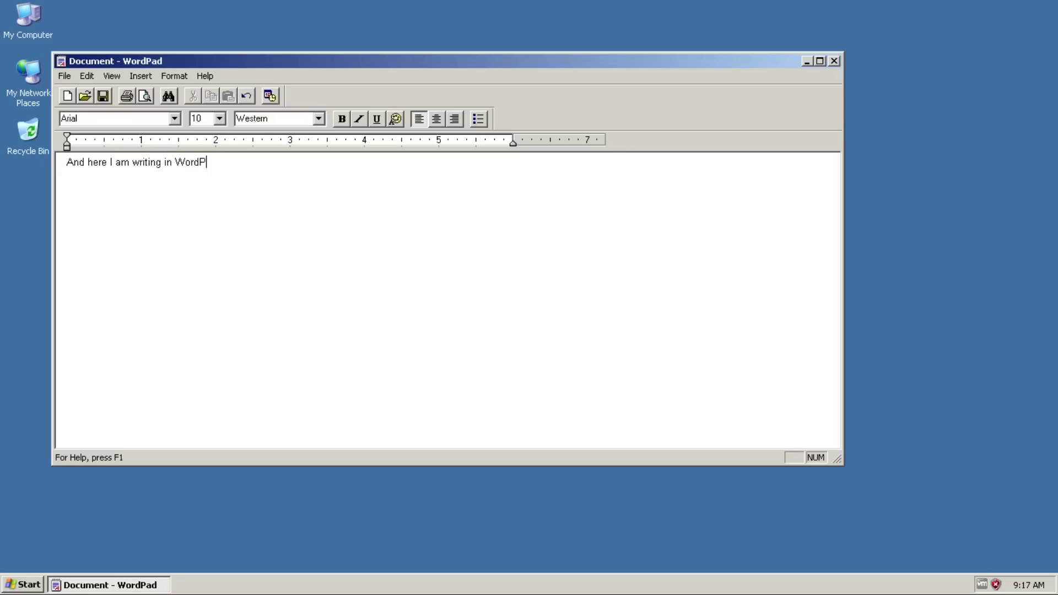
{"action": "type", "text": "ad, be sure to join my Telegram channel where I post more updates."}
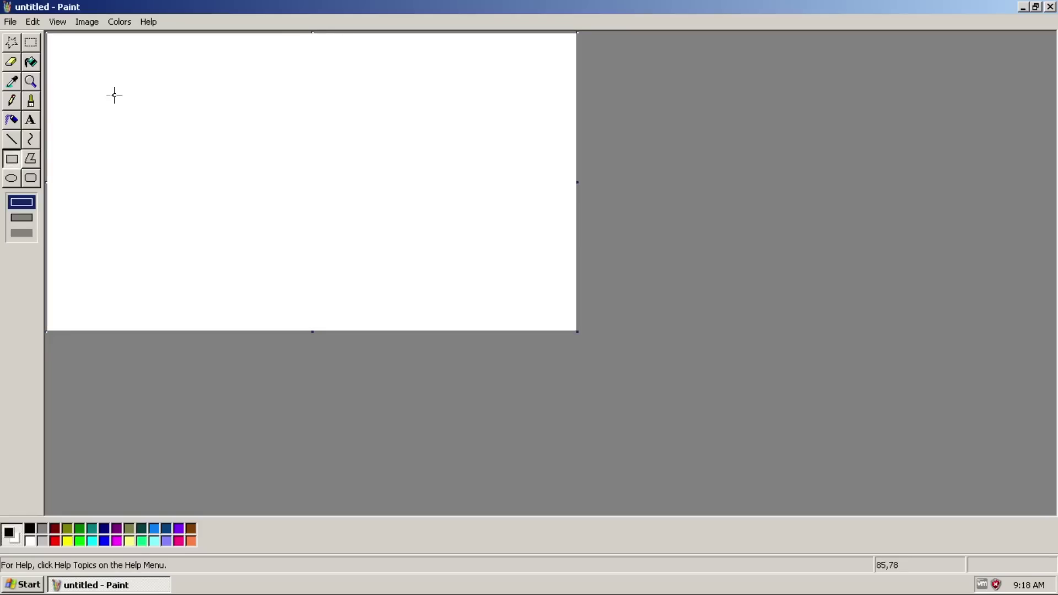
- Draw two rectangles in Paint and bring up the Run prompt
{"action": "left_click_drag", "start_coordinate": [113, 95], "coordinate": [251, 220]}
{"action": "left_click_drag", "start_coordinate": [221, 256], "coordinate": [332, 147]}
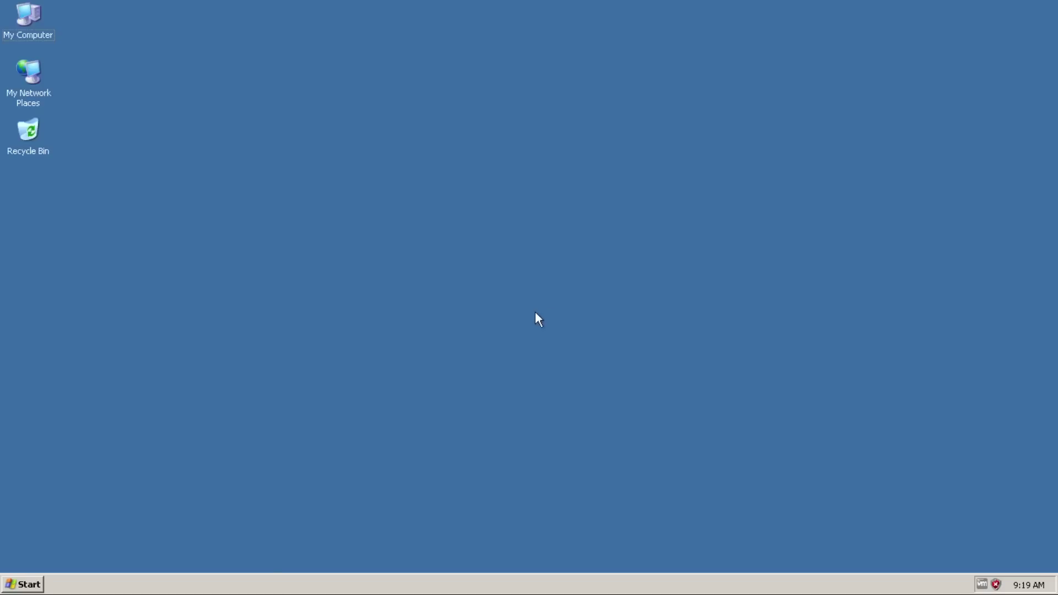
{"action": "key", "text": "super+r"}
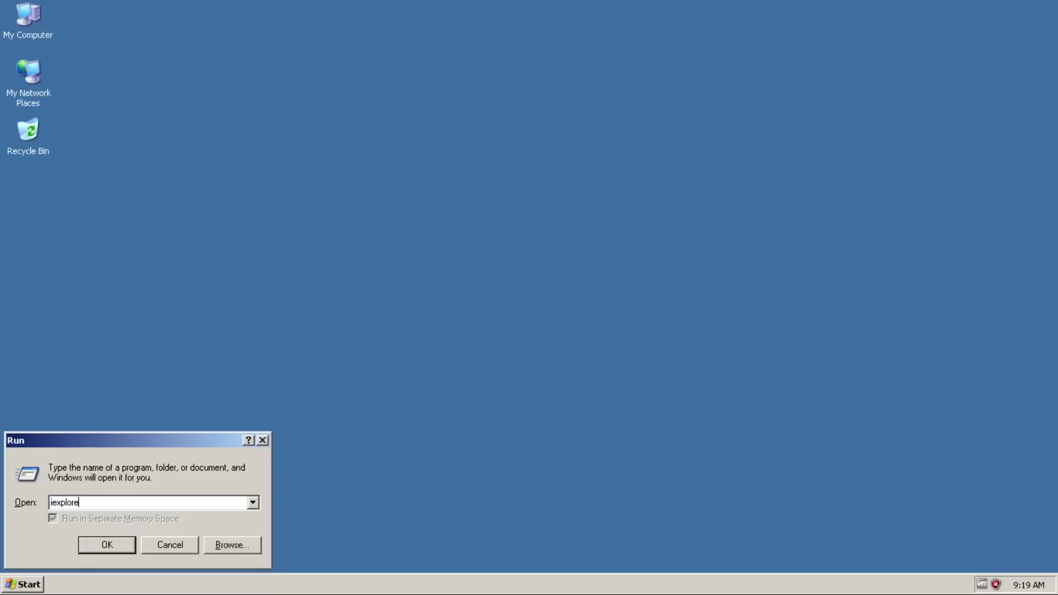
- Try running iexplore and iexplorer, dismissing both file-not-found errors
{"action": "type", "text": "iexplore"}
{"action": "key", "text": "Return"}
{"action": "key", "text": "Return"}
{"action": "type", "text": "iexplorer"}
{"action": "key", "text": "Return"}
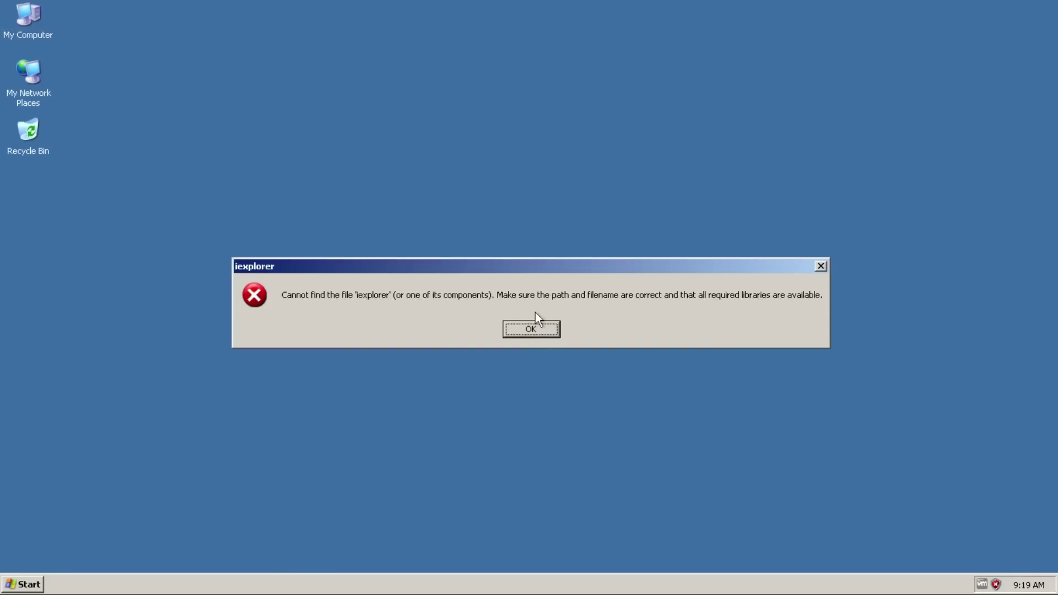
{"action": "key", "text": "Return"}
{"action": "key", "text": "Escape"}
- Launch cmd from Run, go up with cd.. and list the C:\ folder tree
{"action": "key", "text": "super+r"}
{"action": "type", "text": "cmd"}
{"action": "key", "text": "Return"}
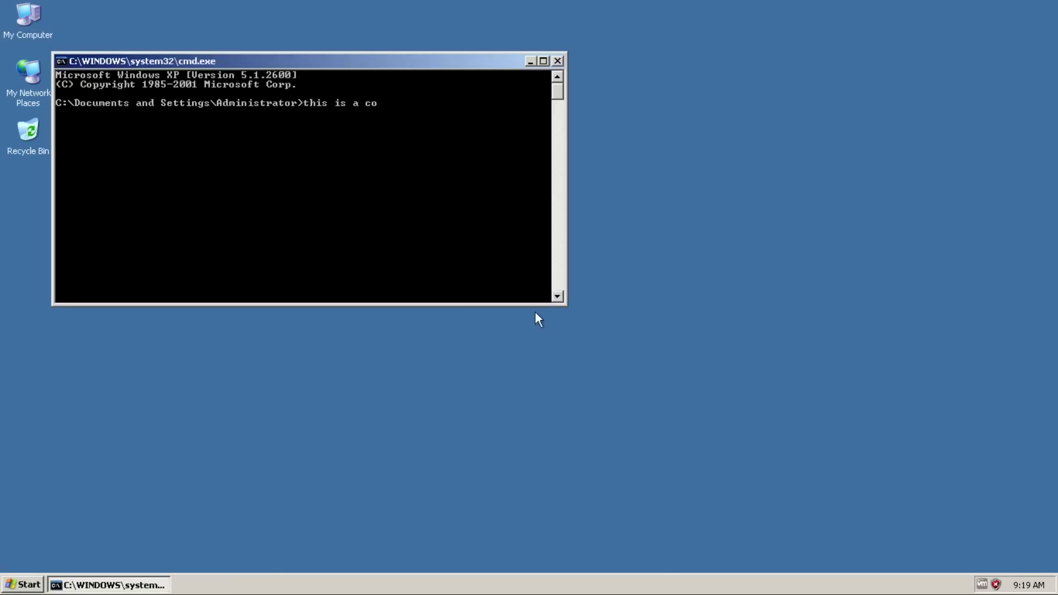
{"action": "type", "text": "t"}
{"action": "key", "text": "Return"}
{"action": "type", "text": "cd.."}
{"action": "key", "text": "Return"}
{"action": "type", "text": "cd."}
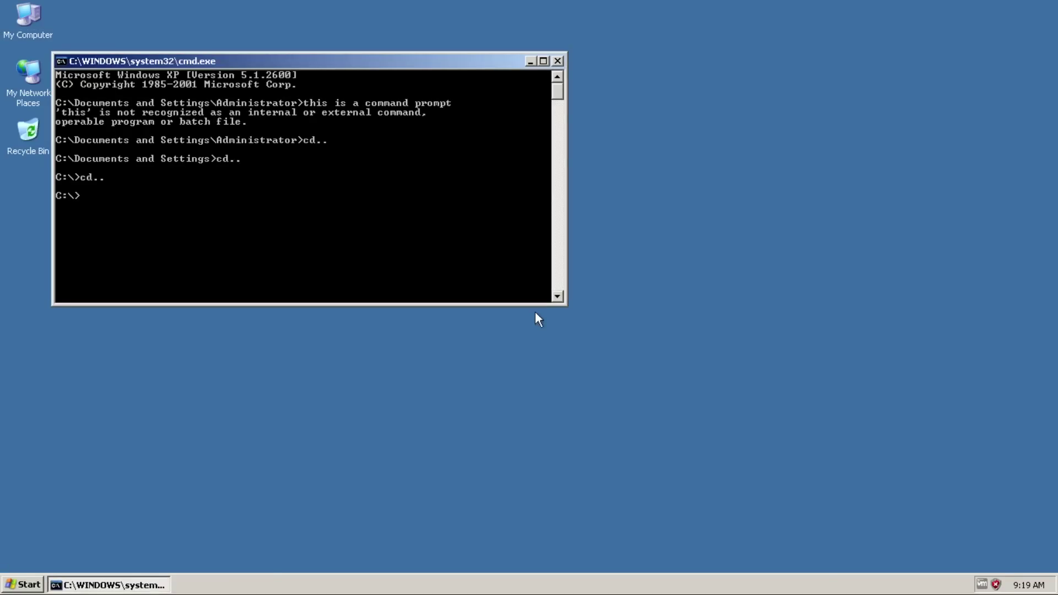
{"action": "type", "text": "tree"}
{"action": "key", "text": "Return"}
- Turn console text green with color 02, then blue with color 01, and view Task Manager performance
{"action": "type", "text": "color 02"}
{"action": "key", "text": "Return"}
{"action": "type", "text": "color 01"}
{"action": "key", "text": "Return"}
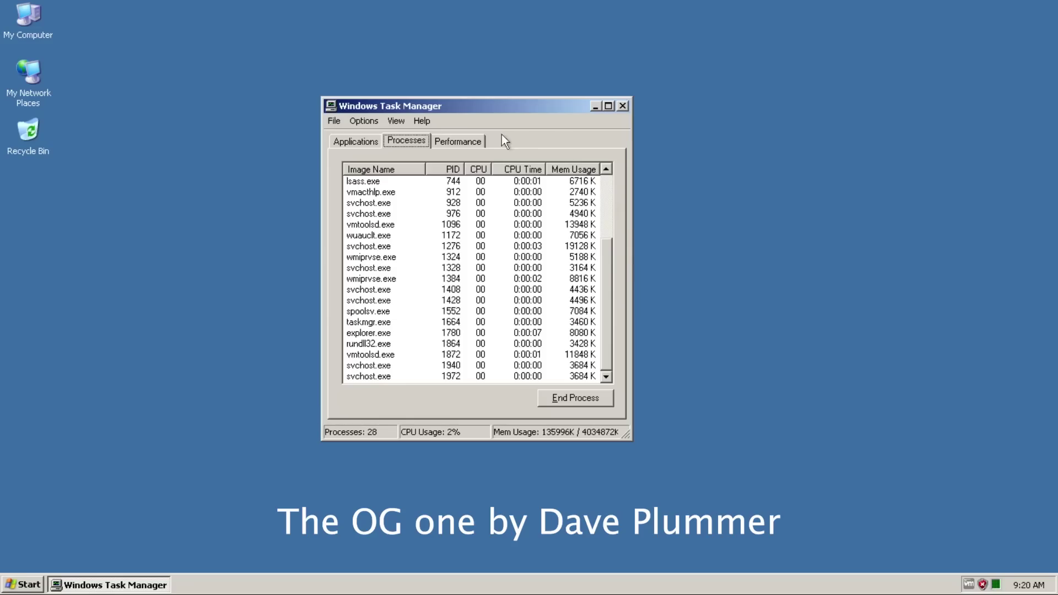
{"action": "left_click", "coordinate": [478, 137]}
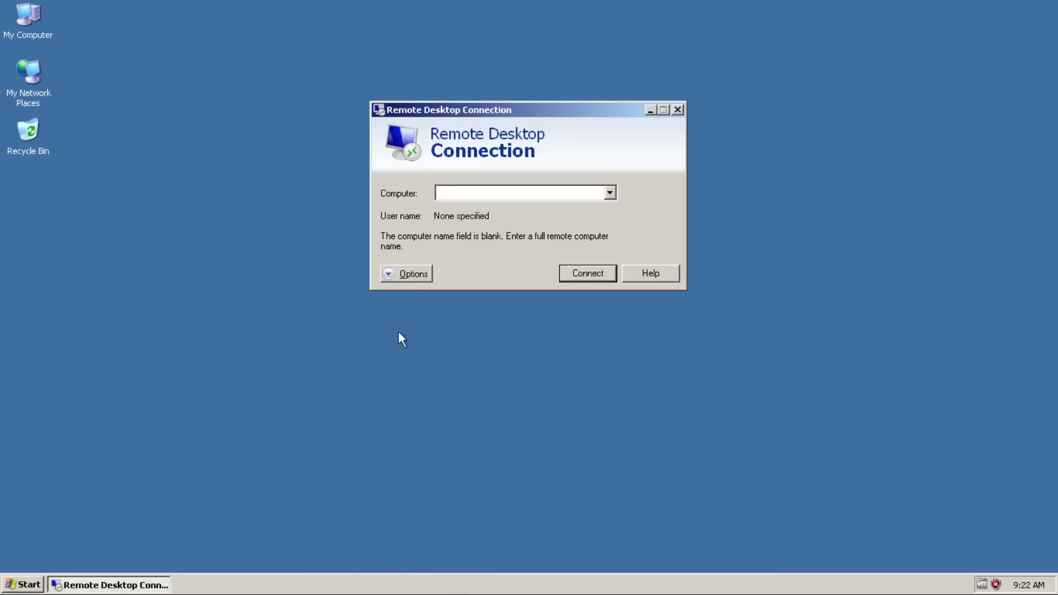
- Expand Remote Desktop Connection's options, then drop down the Theme list in Display Properties
{"action": "left_click", "coordinate": [402, 272]}
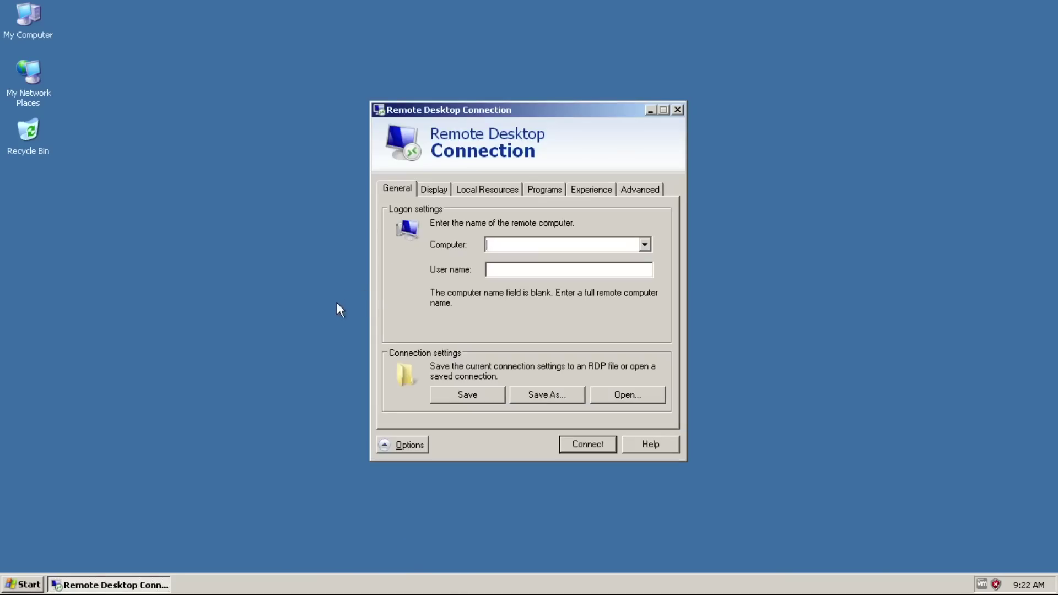
{"action": "left_click", "coordinate": [433, 189]}
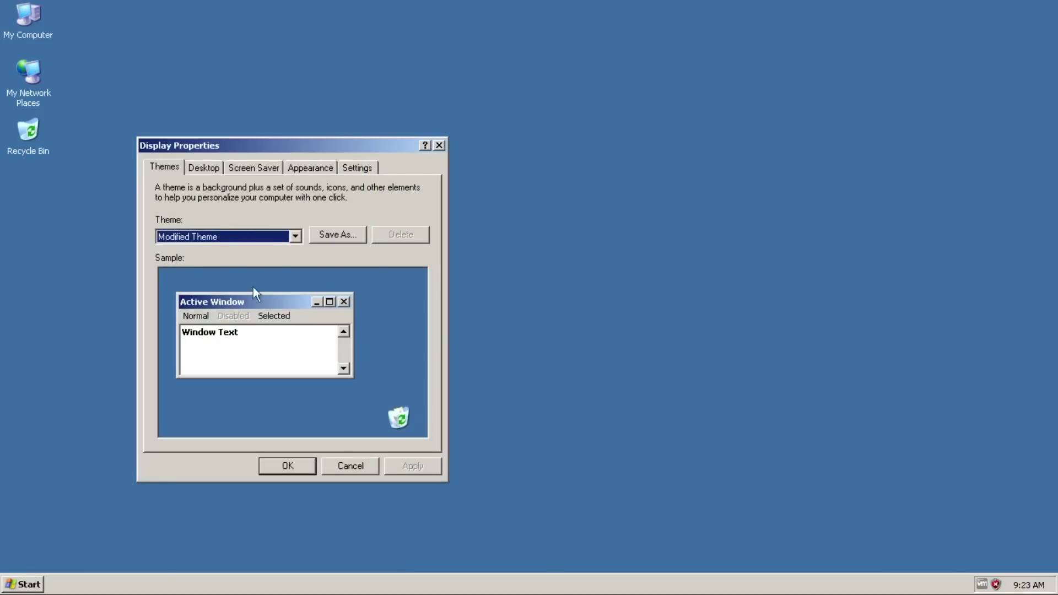
{"action": "left_click", "coordinate": [208, 237]}
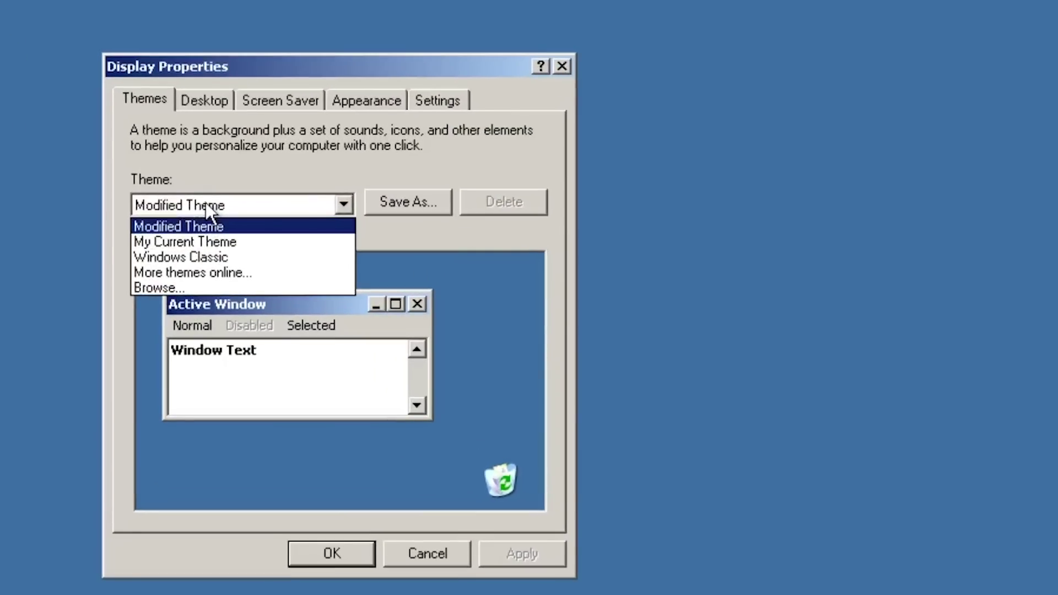
- Set the Coffee Bean wallpaper to Tile and apply it to the desktop
{"action": "left_click", "coordinate": [206, 205]}
{"action": "left_click", "coordinate": [204, 100]}
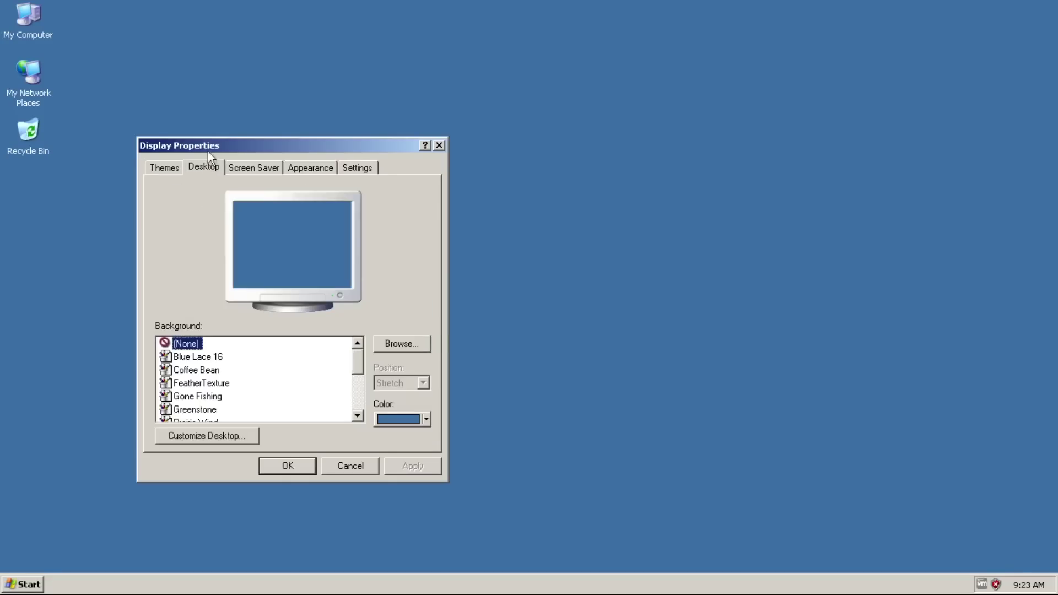
{"action": "left_click_drag", "start_coordinate": [294, 148], "coordinate": [826, 234]}
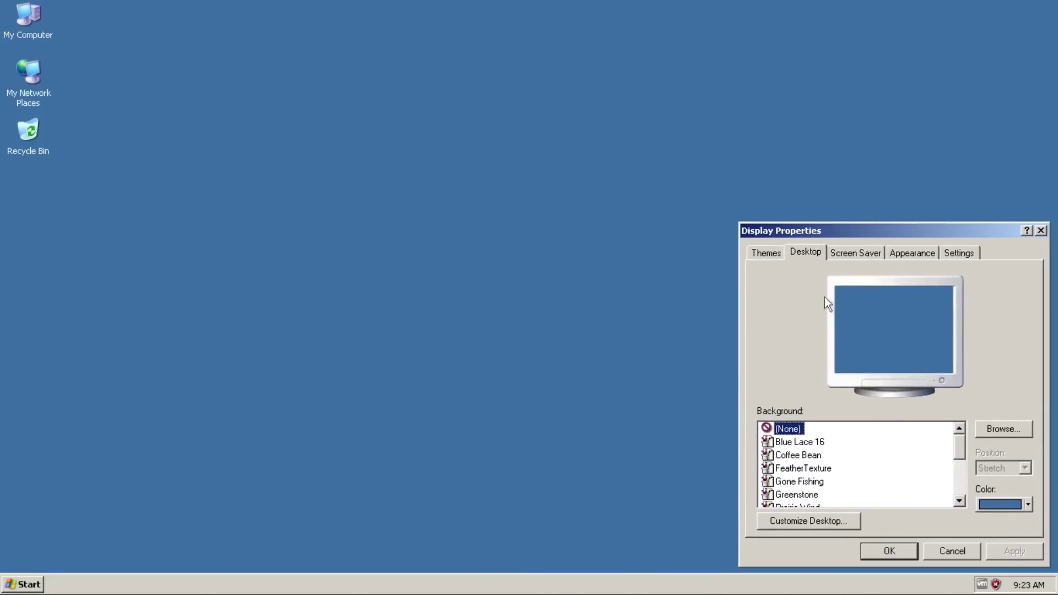
{"action": "left_click", "coordinate": [795, 456]}
{"action": "left_click", "coordinate": [1003, 470]}
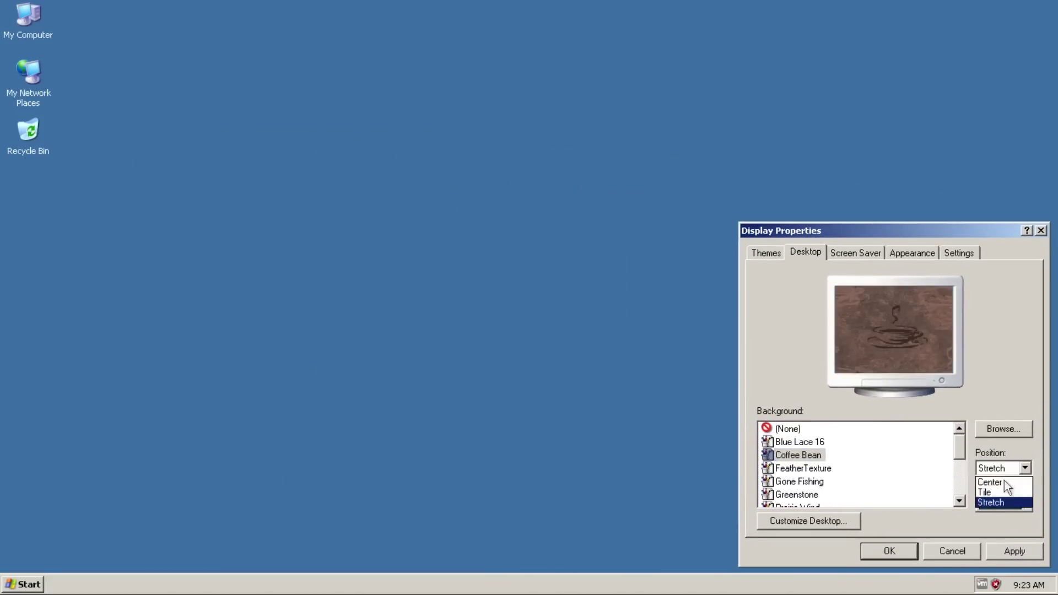
{"action": "left_click", "coordinate": [999, 490]}
{"action": "left_click", "coordinate": [1014, 551]}
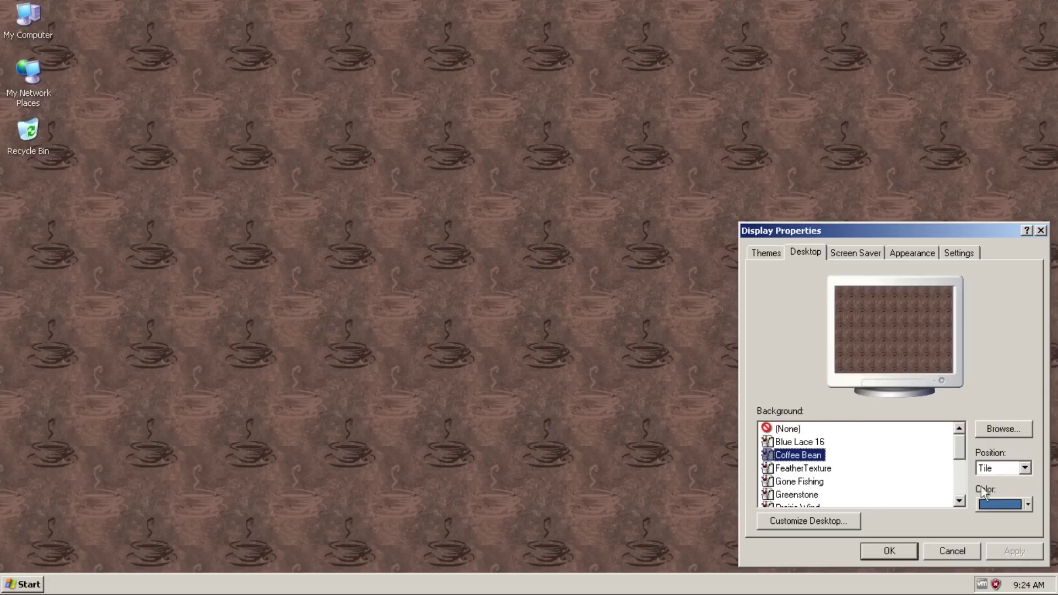
- Try the Gone Fishing, Prairie Wind, Rhododendron and Santa Fe Stucco wallpapers, applying Santa Fe Stucco
{"action": "scroll", "coordinate": [857, 465], "scroll_direction": "down", "scroll_amount": 1}
{"action": "left_click", "coordinate": [799, 454]}
{"action": "left_click", "coordinate": [797, 481]}
{"action": "left_click", "coordinate": [804, 496]}
{"action": "key", "text": "Down"}
{"action": "key", "text": "Down"}
{"action": "left_click", "coordinate": [1025, 468]}
{"action": "left_click", "coordinate": [996, 487]}
- Apply the winnt256 wallpaper, then switch to and apply Soap Bubbles
{"action": "key", "text": "End"}
{"action": "key", "text": "Up"}
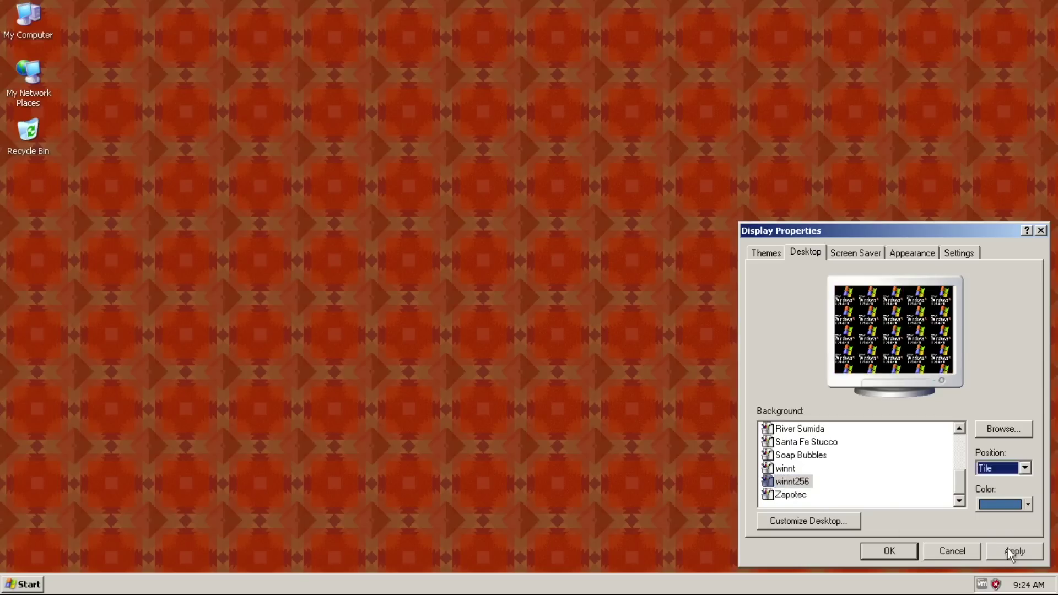
{"action": "left_click", "coordinate": [1007, 545]}
{"action": "key", "text": "Up"}
{"action": "key", "text": "Up"}
{"action": "key", "text": "alt+a"}
{"action": "left_click", "coordinate": [834, 253]}
- Choose the 3D Flying Objects screen saver and preview it full screen
{"action": "left_click", "coordinate": [859, 426]}
{"action": "left_click", "coordinate": [794, 460]}
{"action": "left_click", "coordinate": [993, 425]}
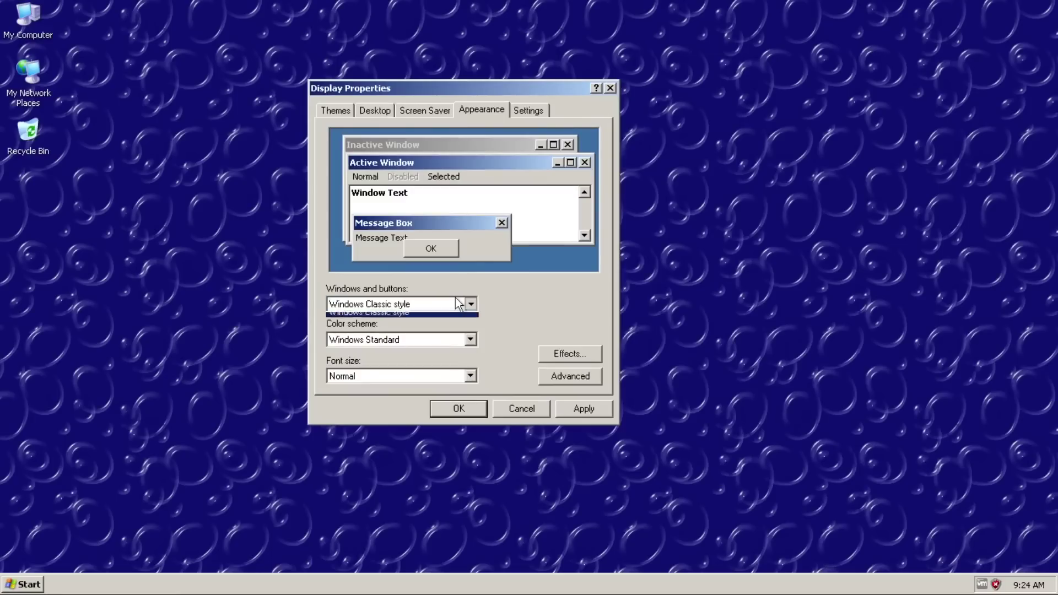
- Apply the Desert color scheme
{"action": "left_click", "coordinate": [454, 337]}
{"action": "left_click", "coordinate": [386, 362]}
{"action": "left_click", "coordinate": [573, 412]}
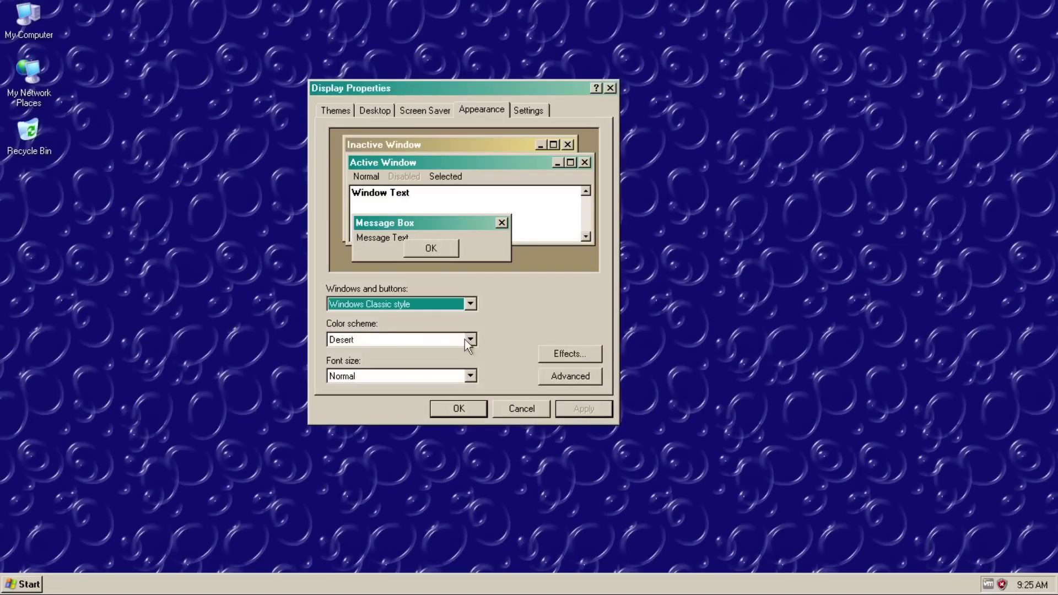